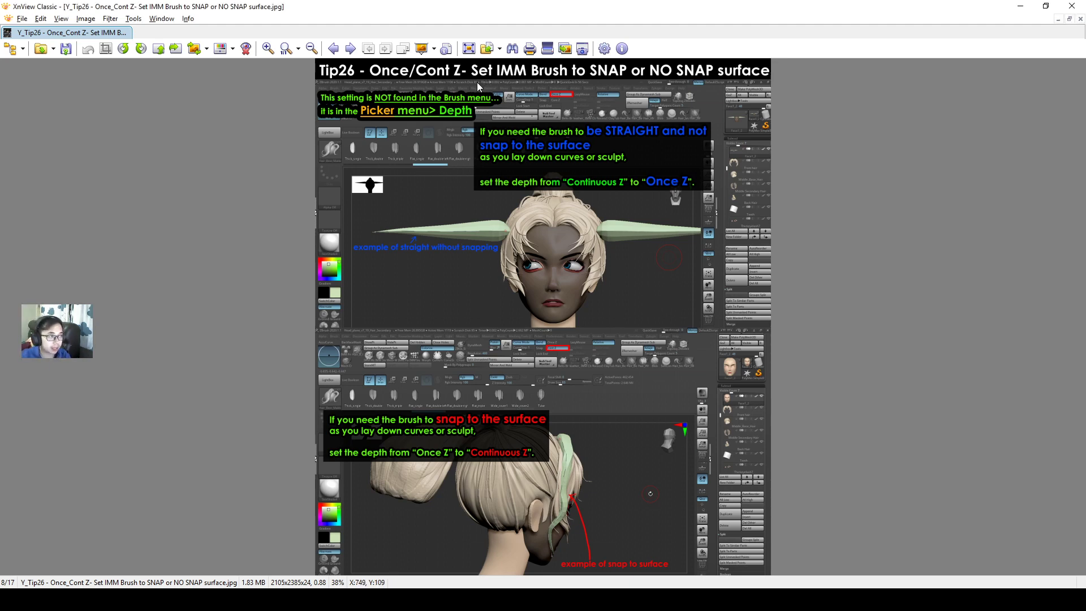
# Examine the Tip26 reference image on using Once Z or Continuous Z depth for IMM brushes.
pyautogui.moveTo(477, 83); pyautogui.dragTo(733, 90)
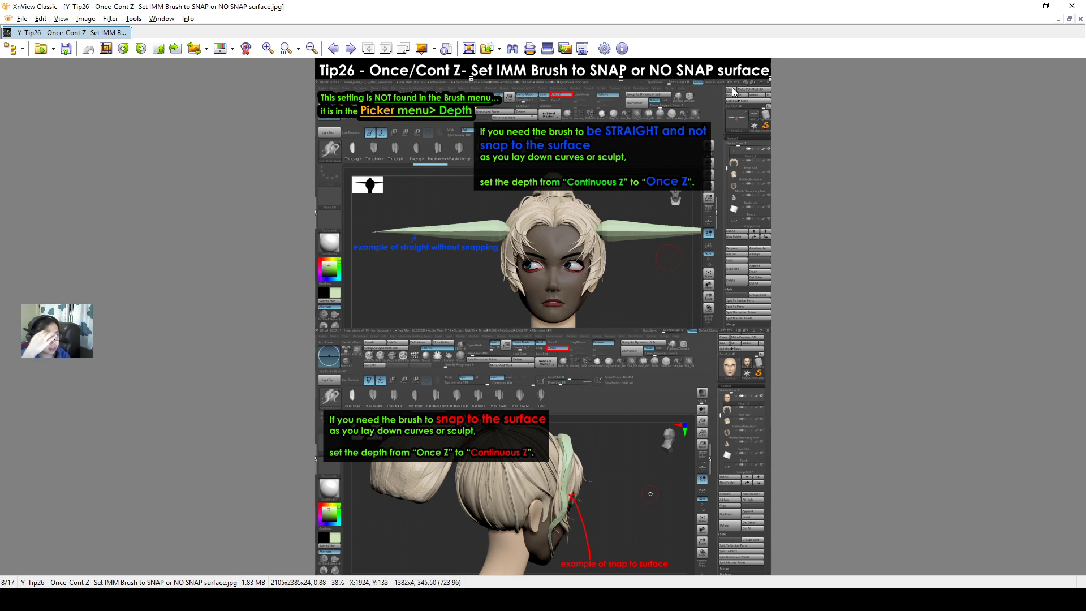
pyautogui.click(491, 95)
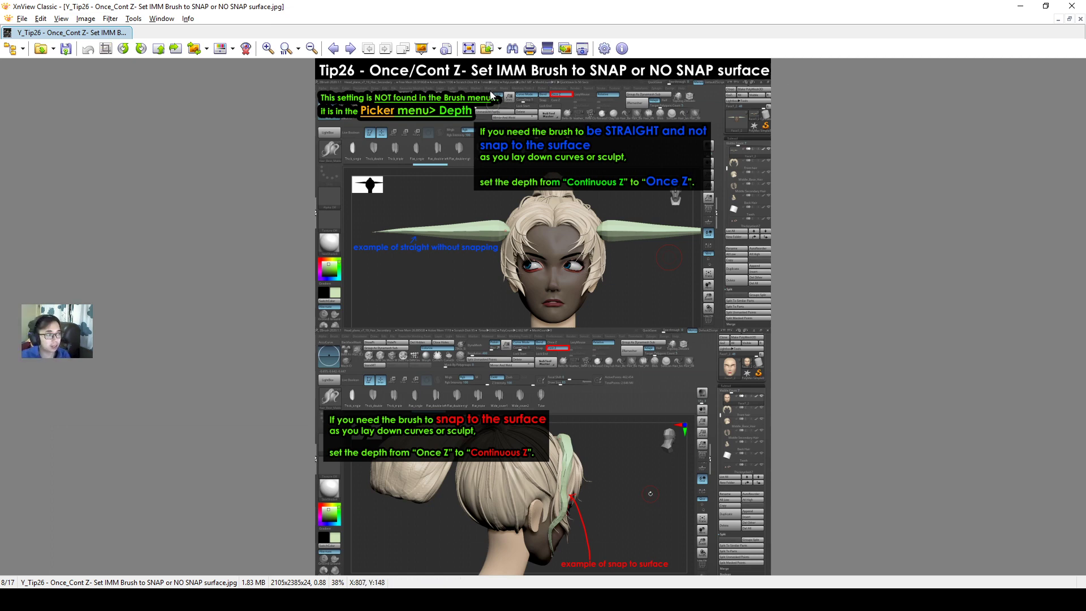
pyautogui.moveTo(502, 91); pyautogui.dragTo(317, 119)
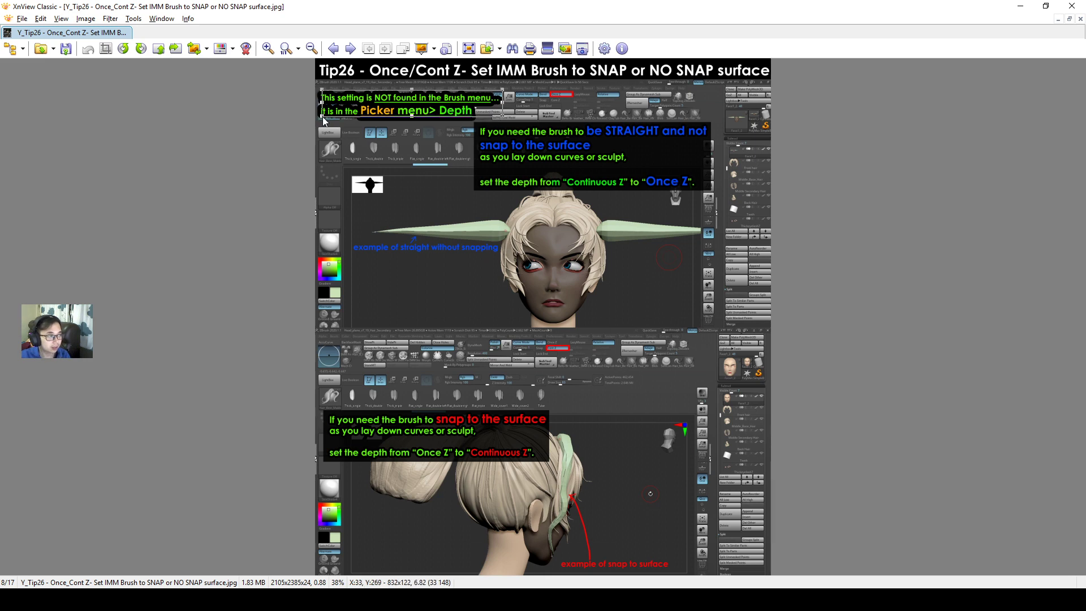
pyautogui.click(442, 127)
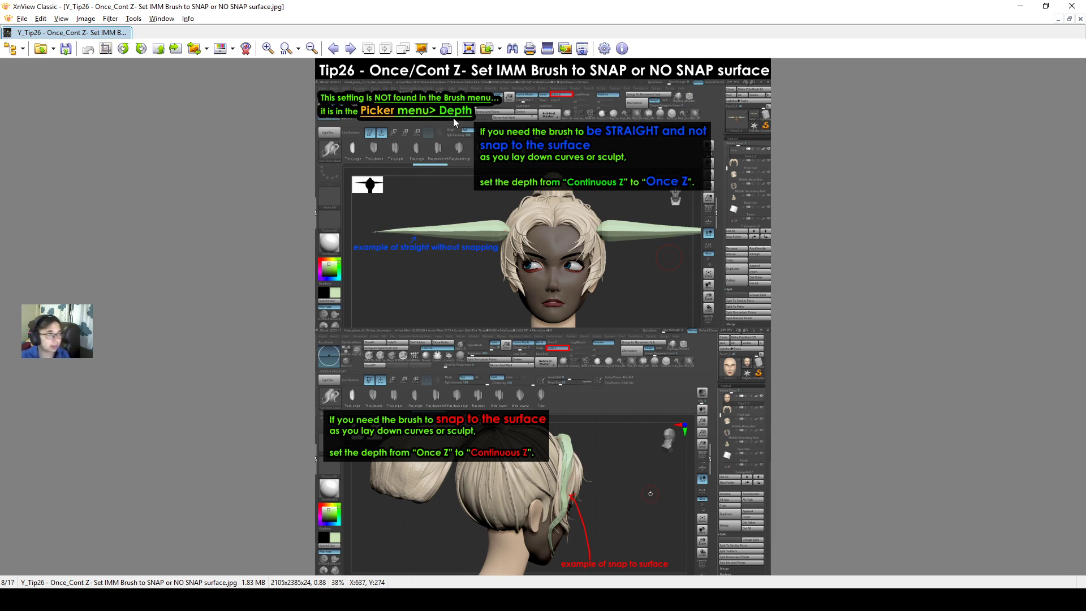
pyautogui.keyDown('ctrl'); pyautogui.scroll(1, 451, 80); pyautogui.keyUp('ctrl')
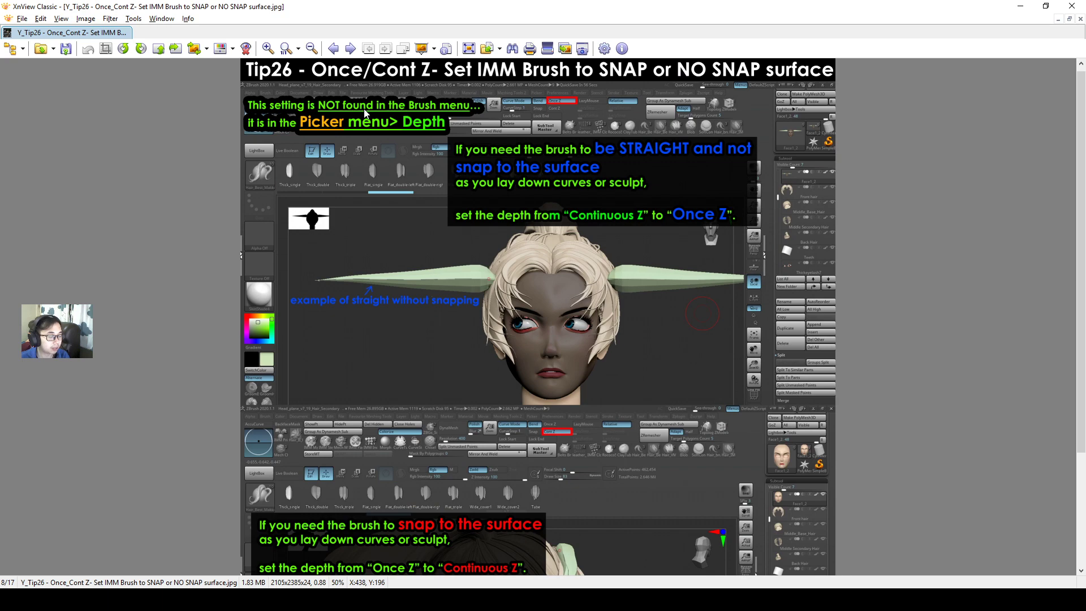
pyautogui.keyDown('ctrl'); pyautogui.scroll(1, 362, 119); pyautogui.keyUp('ctrl')
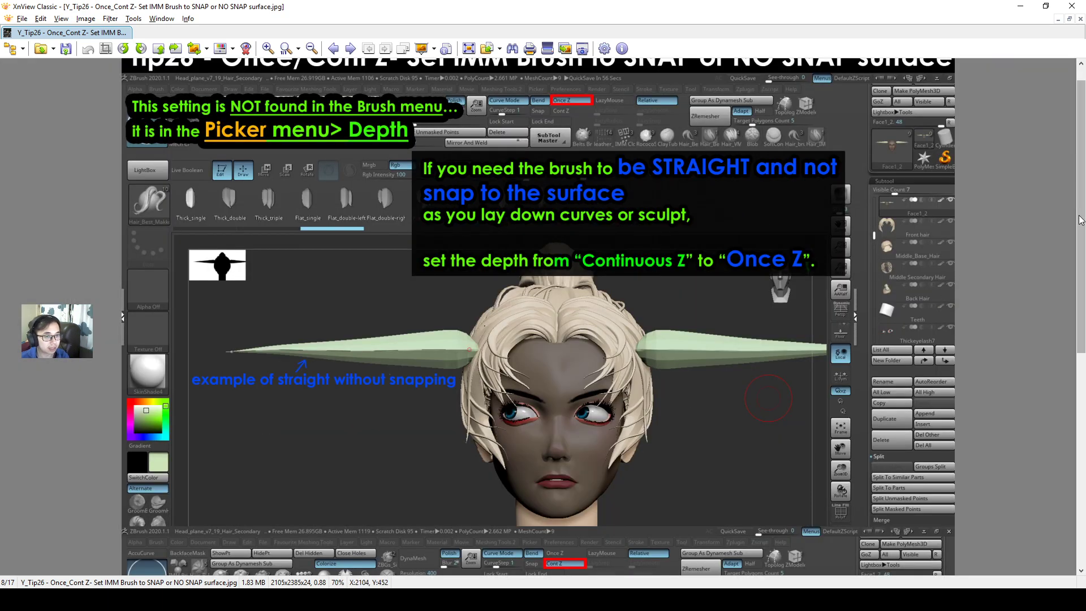
pyautogui.moveTo(1080, 218); pyautogui.dragTo(1080, 199)
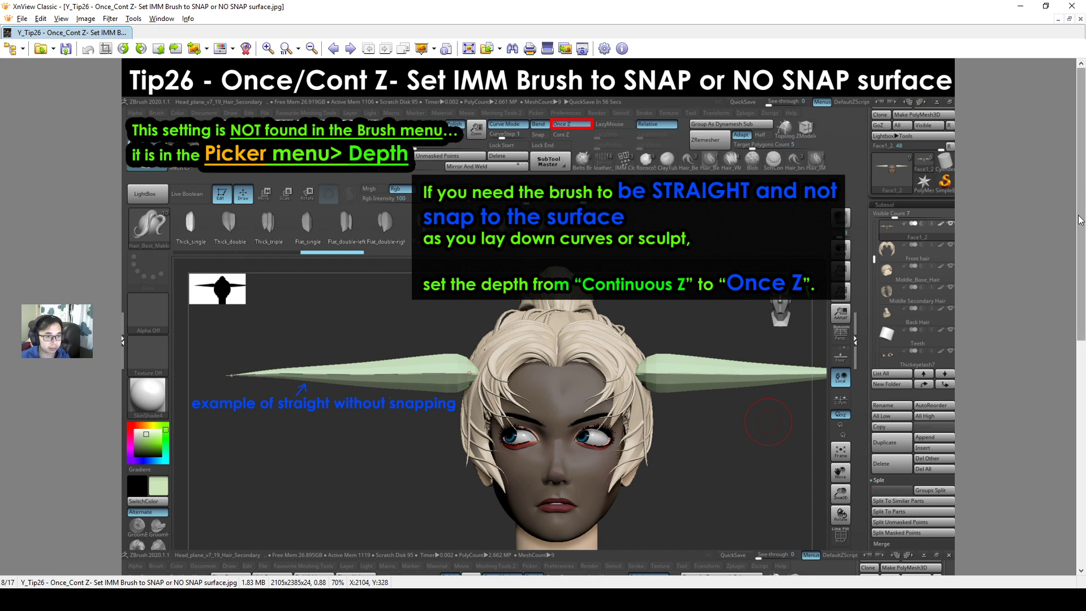
pyautogui.moveTo(1081, 221); pyautogui.dragTo(1050, 427)
pyautogui.scroll(-1, 1050, 426)
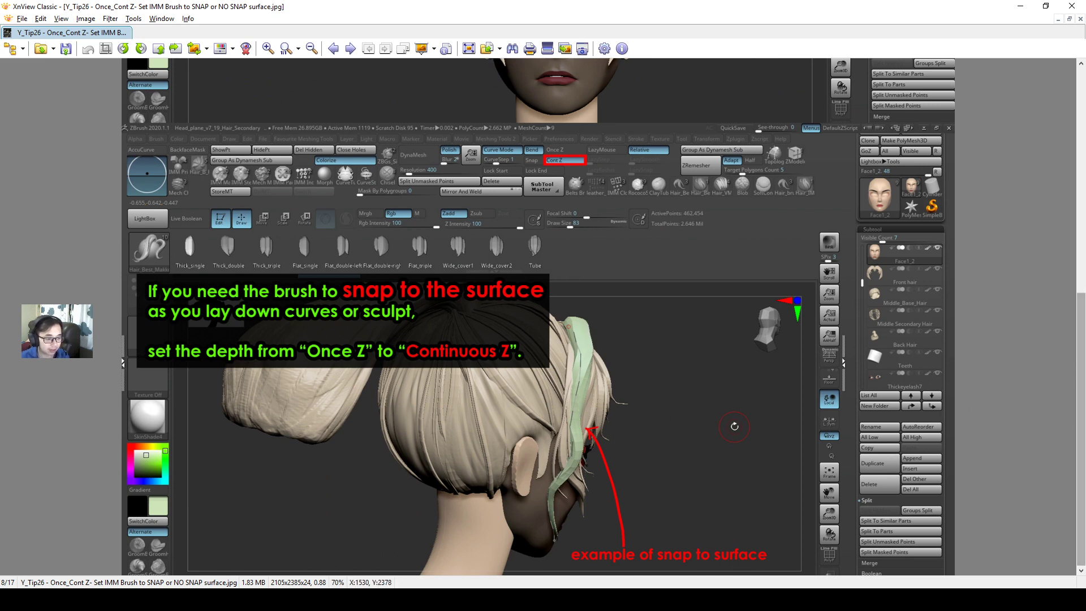
# Switch to ZBrush, bring the ponytail head into view and choose the first Hair_Best insert mesh brush.
pyautogui.click(704, 599)
pyautogui.moveTo(699, 338); pyautogui.dragTo(786, 333, button='right')
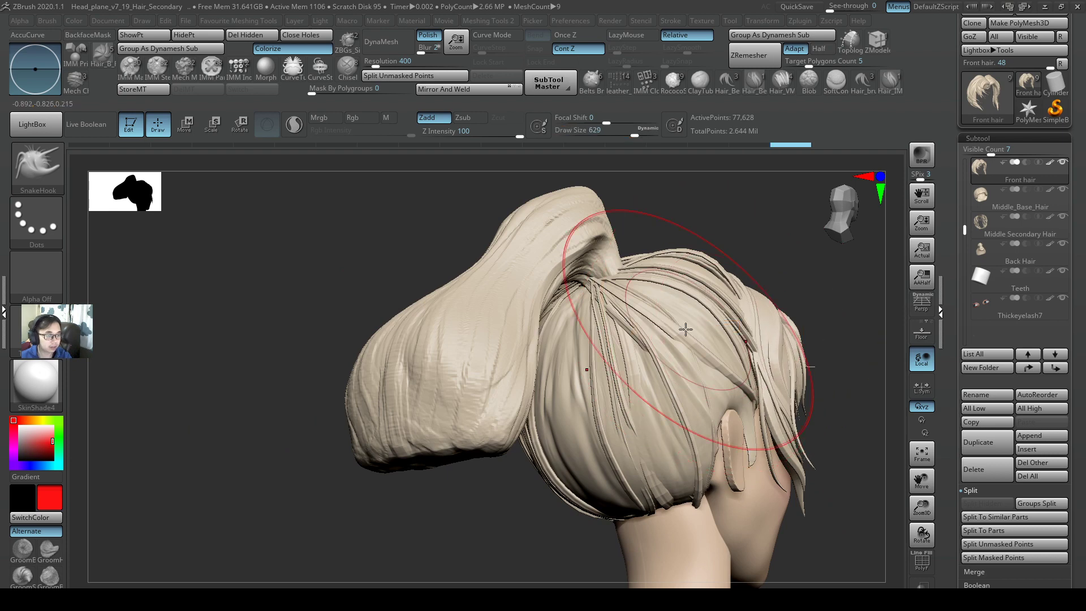
pyautogui.keyDown('alt'); pyautogui.moveTo(502, 318); pyautogui.dragTo(337, 324, button='right'); pyautogui.keyUp('alt')
pyautogui.press('space')
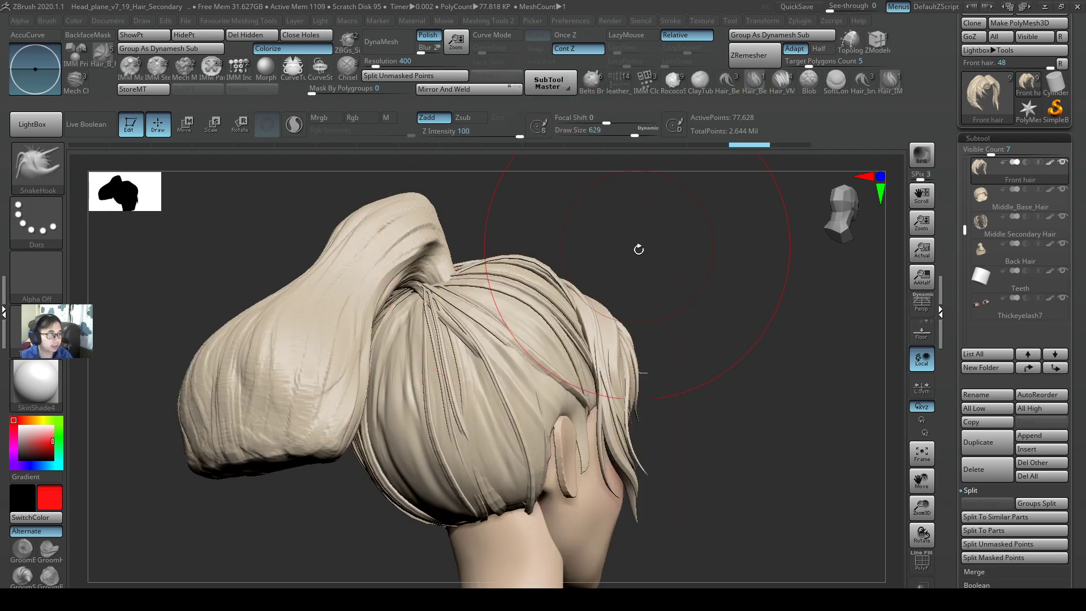
pyautogui.press('space')
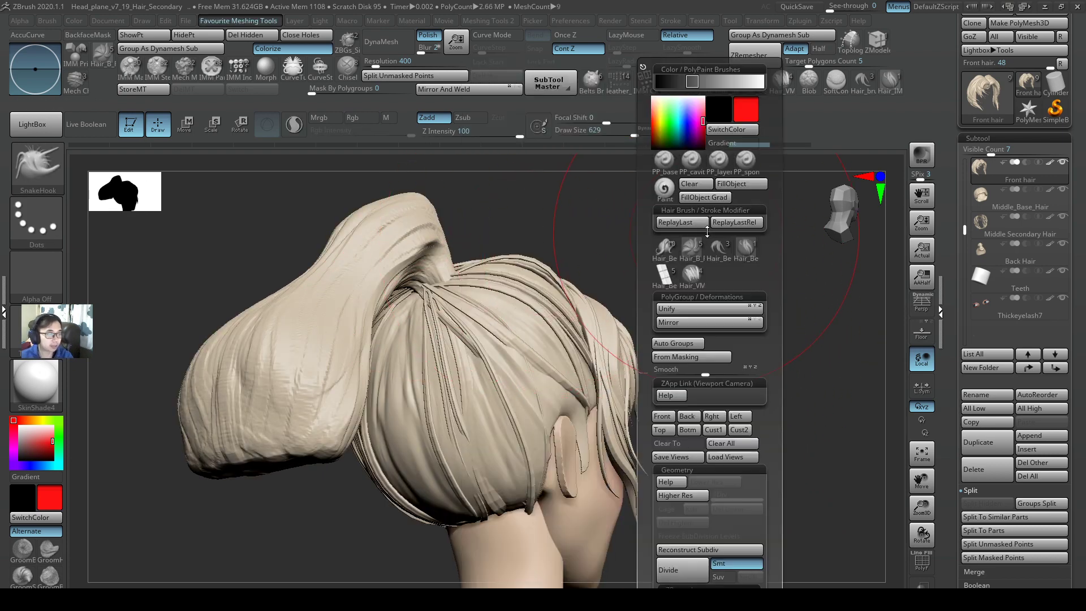
pyautogui.click(665, 247)
pyautogui.click(583, 21)
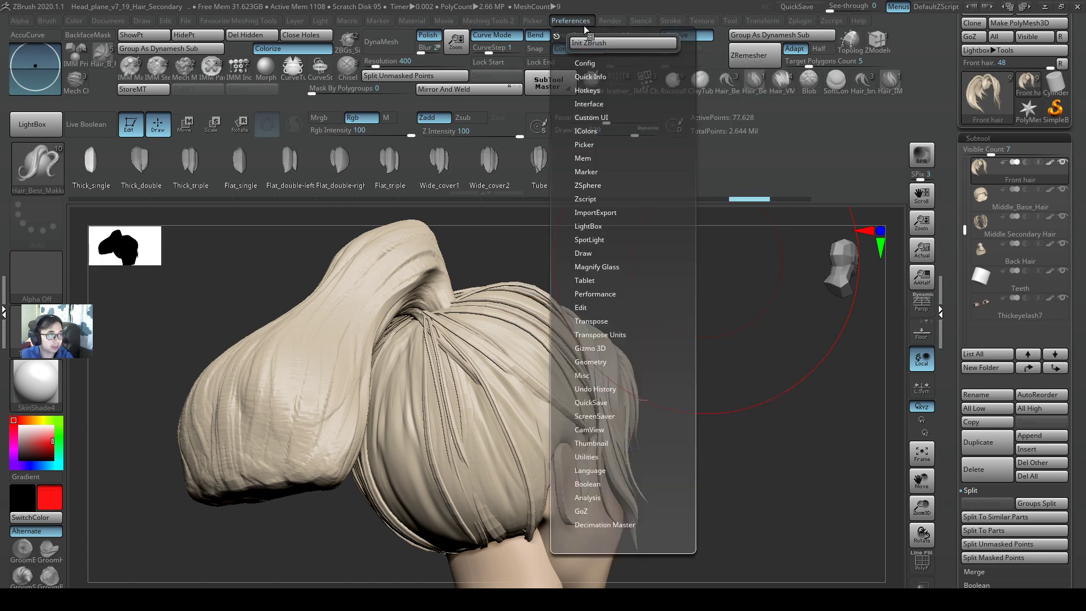
pyautogui.click(588, 63)
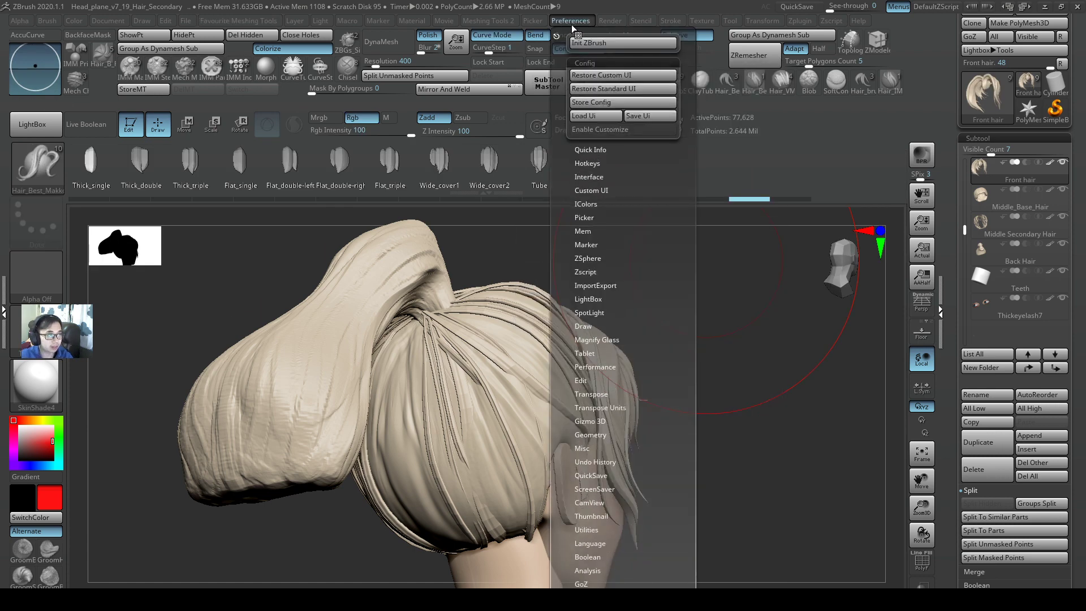
pyautogui.click(600, 76)
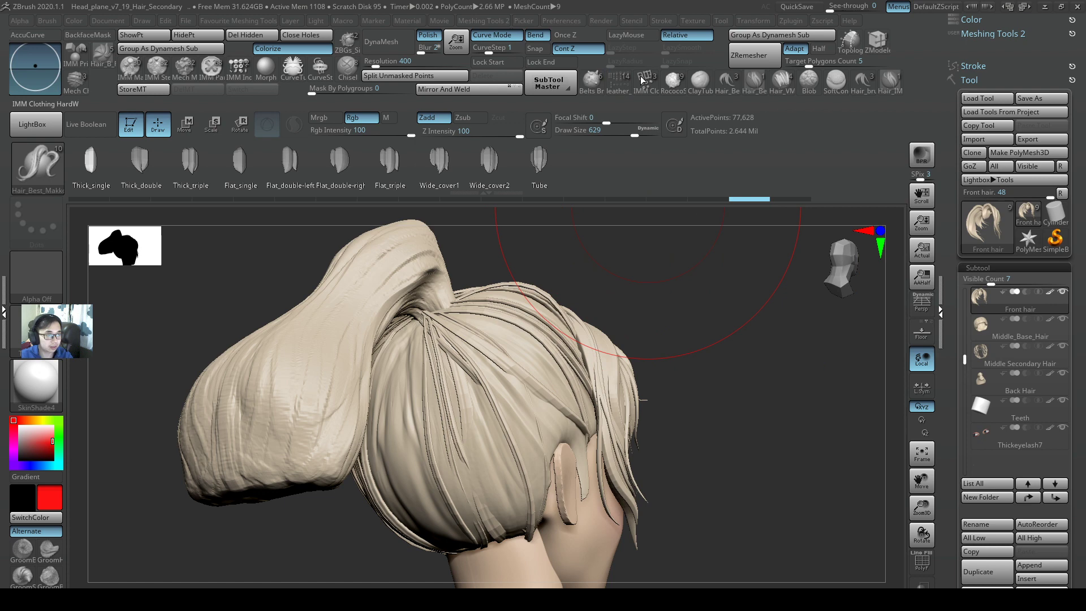
pyautogui.click(575, 22)
pyautogui.click(586, 63)
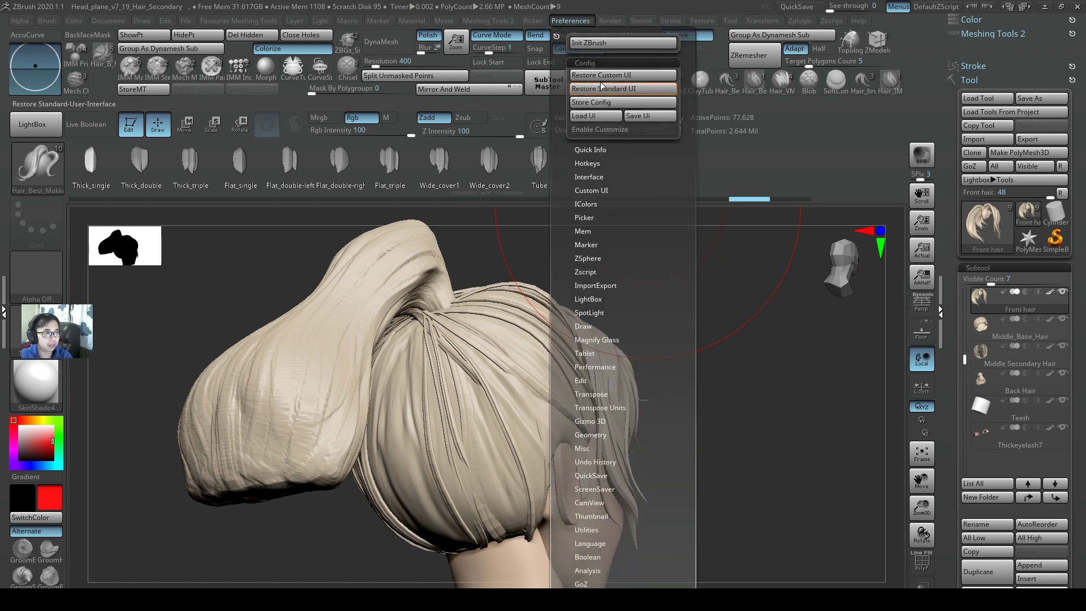
pyautogui.press('1')
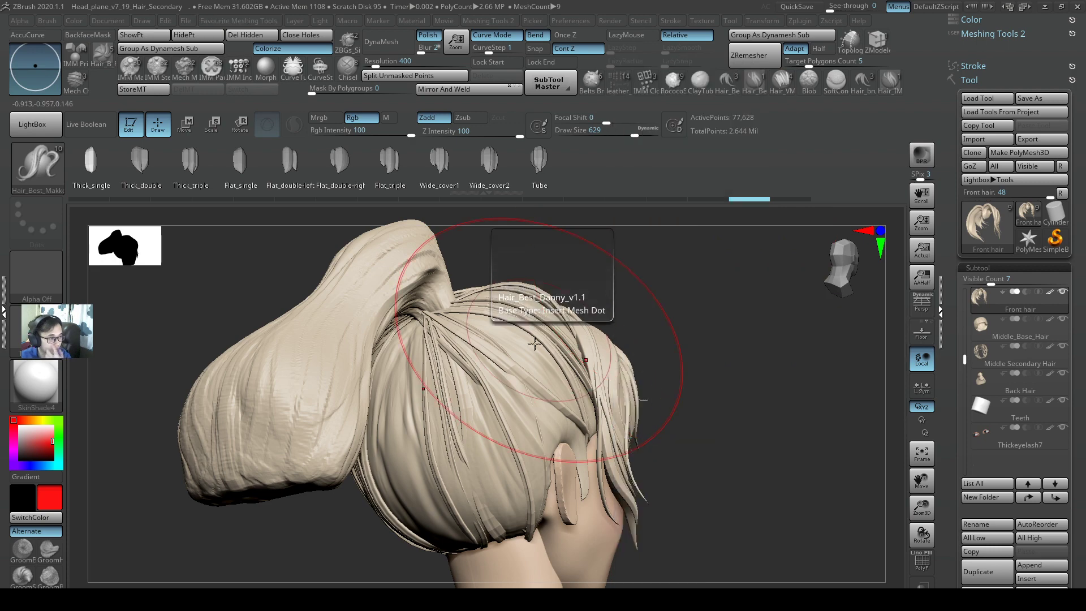
# Reduce the draw size to 351 and choose the Flat_double-left hair strand.
pyautogui.moveTo(531, 339)
pyautogui.mouseDown(button='right')
pyautogui.moveTo(691, 392)
pyautogui.moveTo(740, 384)
pyautogui.mouseUp(button='right')
pyautogui.keyDown('alt'); pyautogui.moveTo(593, 337); pyautogui.dragTo(483, 335, button='right'); pyautogui.keyUp('alt')
pyautogui.press('s')
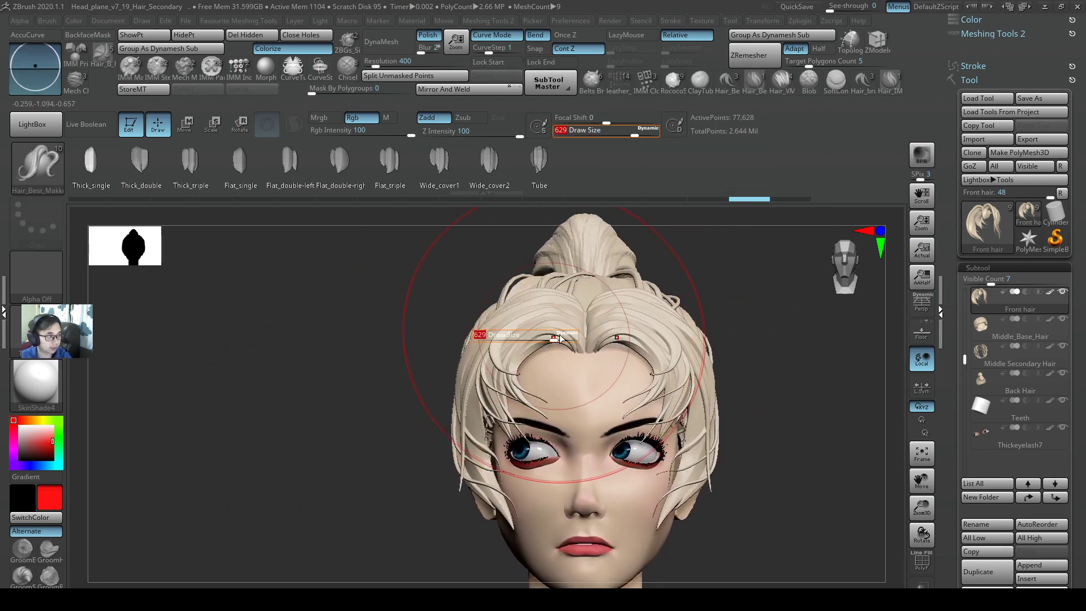
pyautogui.moveTo(556, 338); pyautogui.dragTo(543, 337)
pyautogui.moveTo(531, 337)
pyautogui.mouseDown(button='right')
pyautogui.moveTo(631, 339)
pyautogui.moveTo(569, 342)
pyautogui.mouseUp(button='right')
pyautogui.press('s')
pyautogui.moveTo(569, 341); pyautogui.dragTo(562, 341)
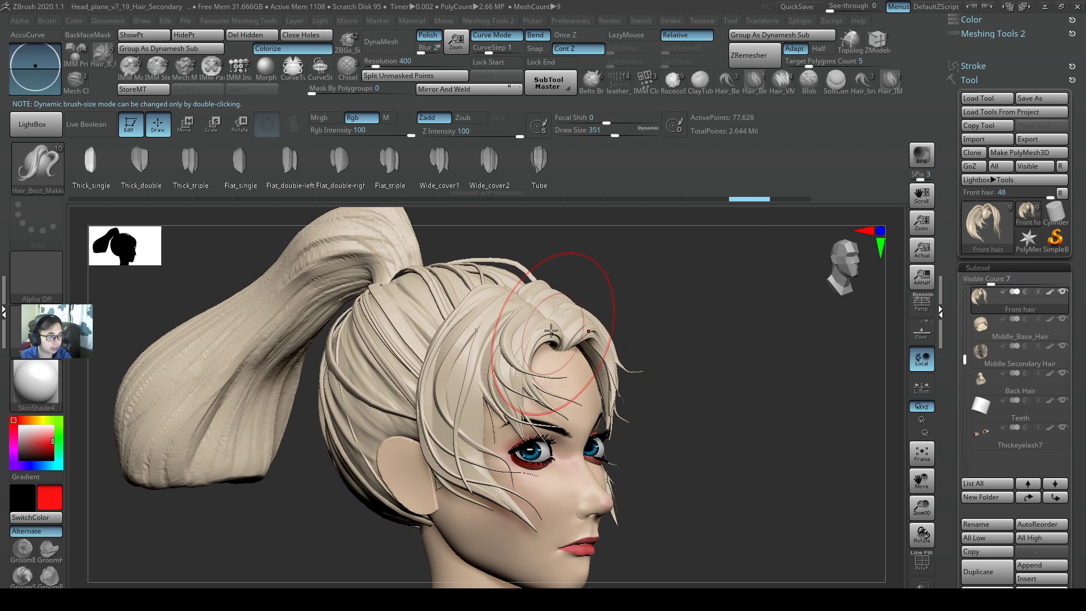
pyautogui.click(296, 165)
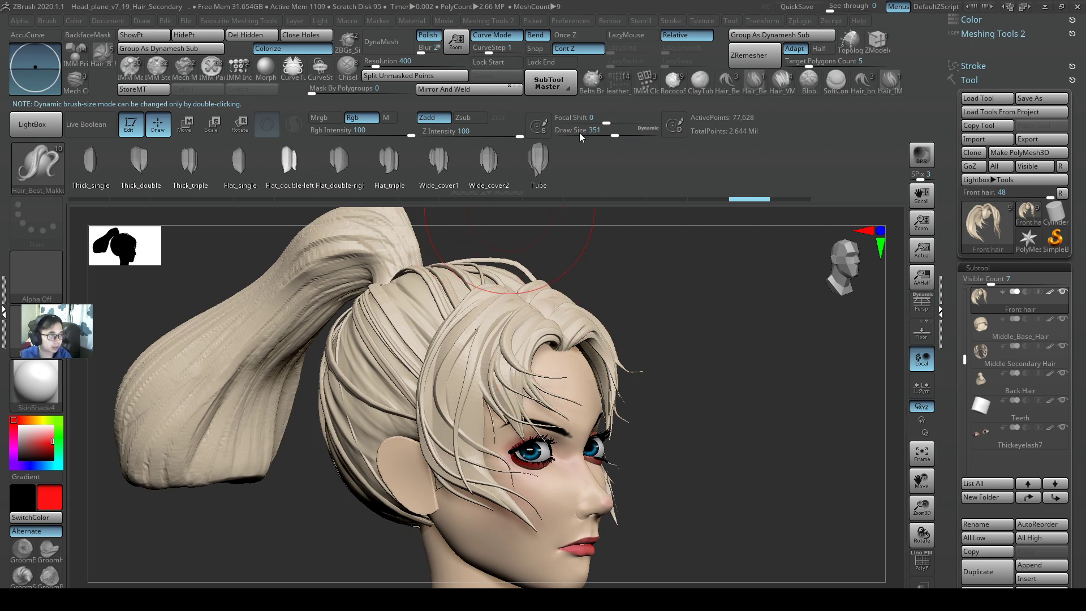
# Try a strand down the side of the front hair, undo it and reduce the draw size to about 104.
pyautogui.moveTo(500, 320)
pyautogui.mouseDown(button='right')
pyautogui.moveTo(574, 328)
pyautogui.moveTo(586, 372)
pyautogui.moveTo(573, 387)
pyautogui.mouseUp(button='right')
pyautogui.moveTo(570, 264); pyautogui.dragTo(598, 387)
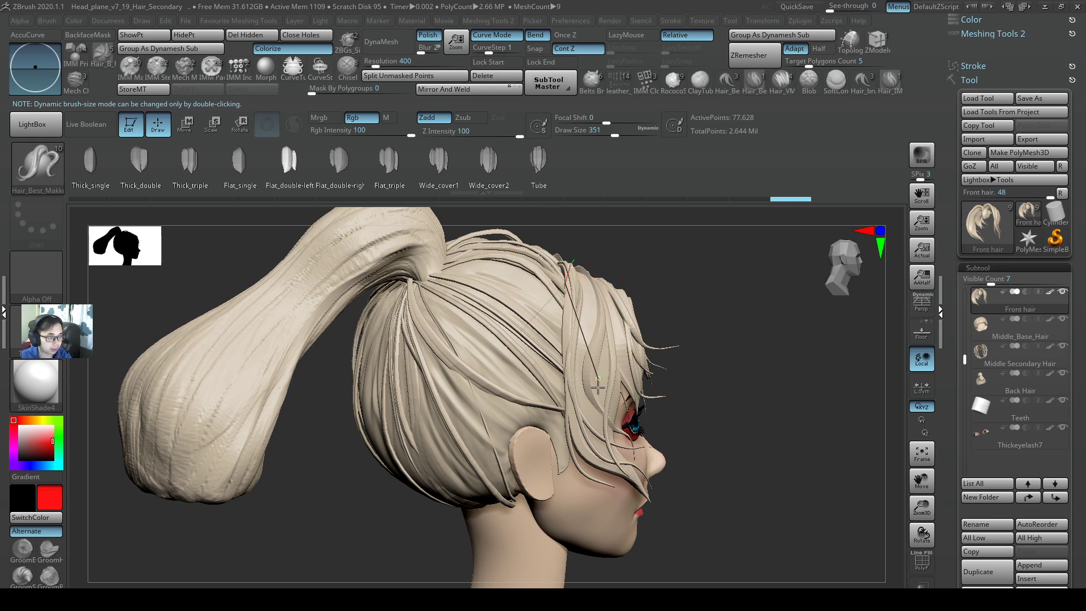
pyautogui.moveTo(576, 516); pyautogui.dragTo(561, 542)
pyautogui.hotkey('ctrl', 'z')
pyautogui.press('s')
pyautogui.moveTo(630, 343); pyautogui.dragTo(603, 342)
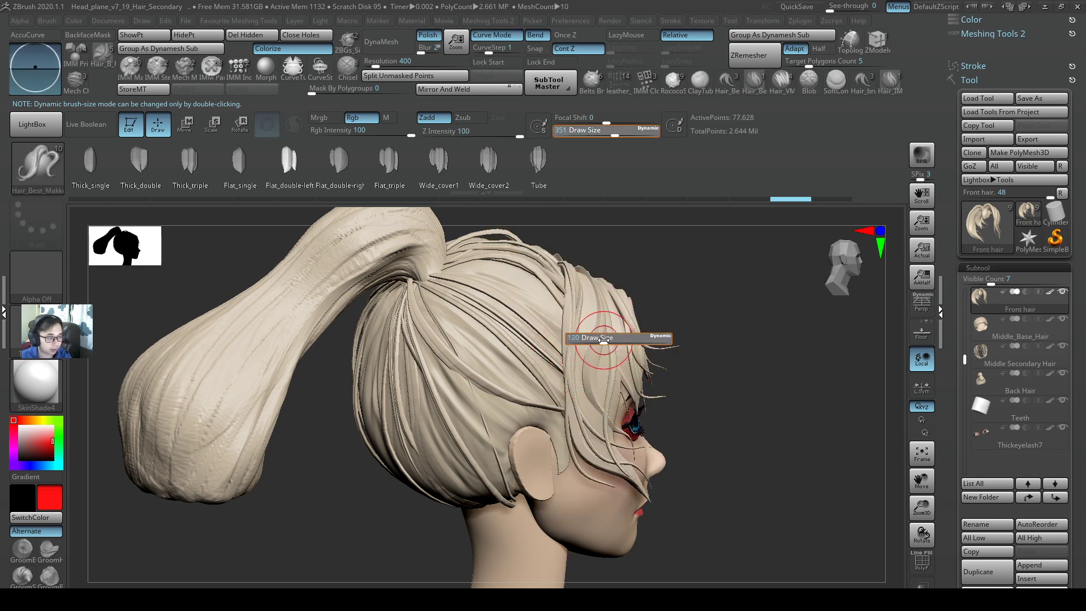
# Try Cont Z strand curves down the front hair and across the Face1_2 subtool, and undo them.
pyautogui.moveTo(578, 268); pyautogui.dragTo(594, 562)
pyautogui.moveTo(695, 370); pyautogui.dragTo(636, 368, button='right')
pyautogui.keyDown('alt'); pyautogui.click(636, 367); pyautogui.keyUp('alt')
pyautogui.moveTo(650, 318); pyautogui.dragTo(693, 557)
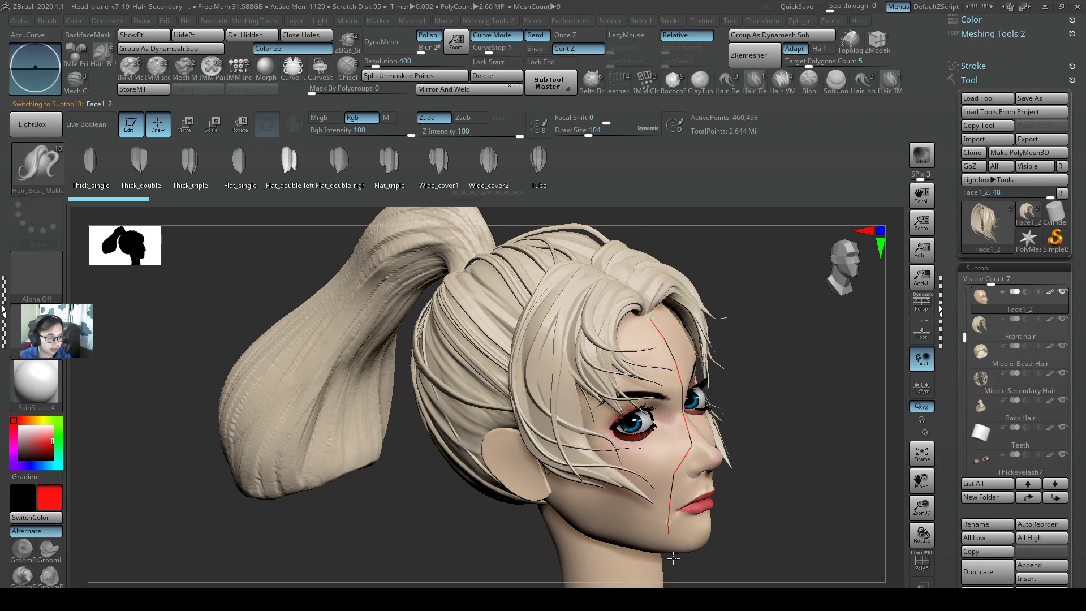
pyautogui.moveTo(670, 385); pyautogui.dragTo(685, 358, button='right')
pyautogui.hotkey('ctrl', 'z')
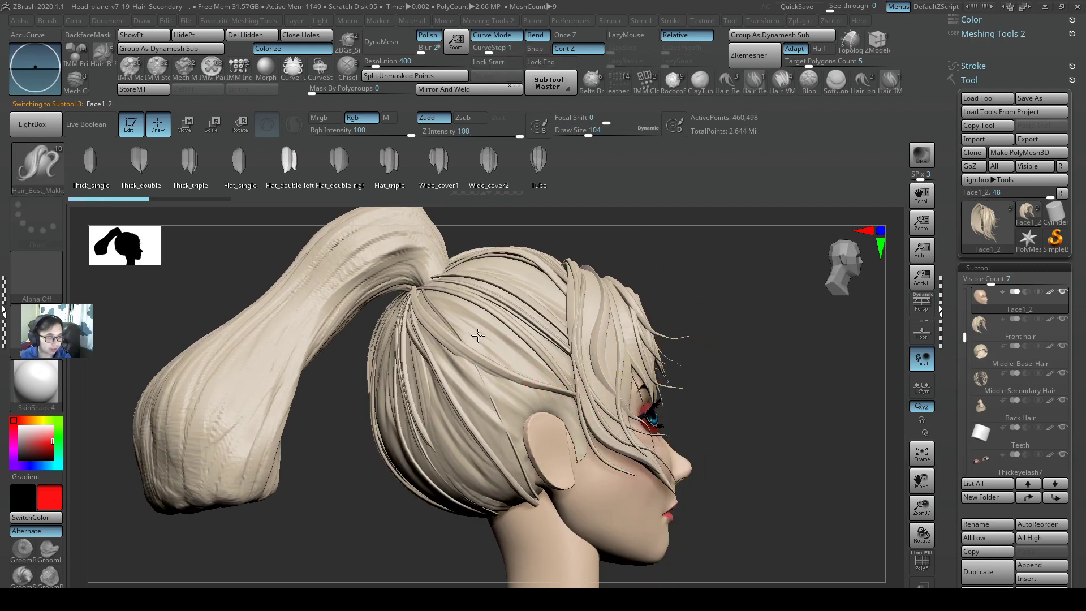
# Try a surface-snapping strand across the side of the Middle_Base_Hair subtool and undo it.
pyautogui.keyDown('alt'); pyautogui.click(478, 336); pyautogui.keyUp('alt')
pyautogui.moveTo(423, 290); pyautogui.dragTo(542, 386)
pyautogui.moveTo(678, 422)
pyautogui.mouseDown(button='right')
pyautogui.moveTo(628, 416)
pyautogui.moveTo(611, 393)
pyautogui.moveTo(675, 394)
pyautogui.mouseUp(button='right')
pyautogui.moveTo(646, 436); pyautogui.dragTo(646, 385, button='right')
pyautogui.hotkey('ctrl', 'z')
# Enable Once Z depth, try a strand running outward from the Middle_Base_Hair subtool and undo it.
pyautogui.click(576, 36)
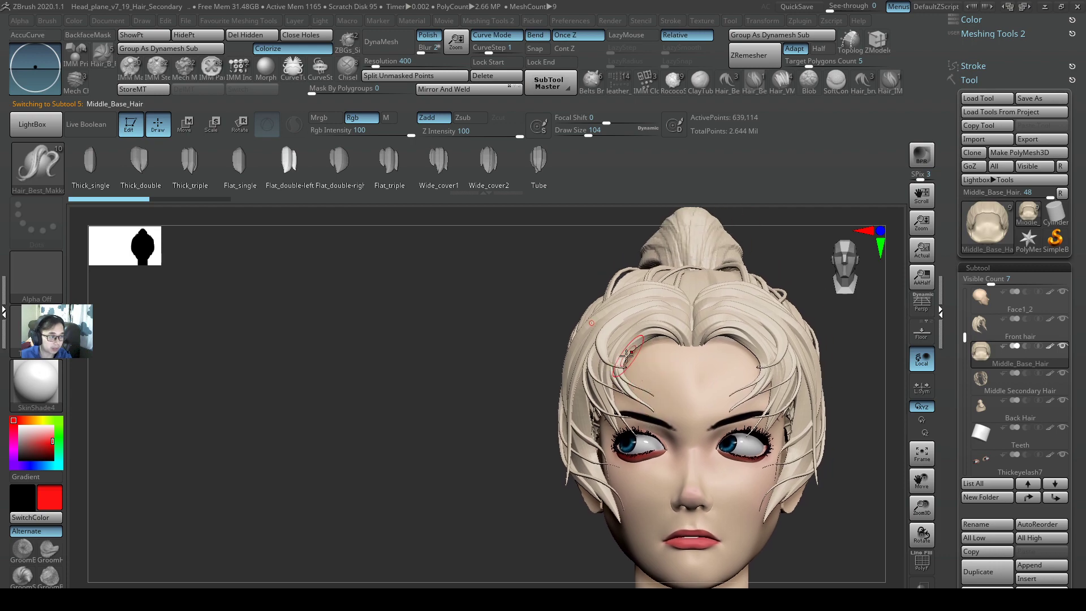
pyautogui.moveTo(216, 339); pyautogui.dragTo(161, 337)
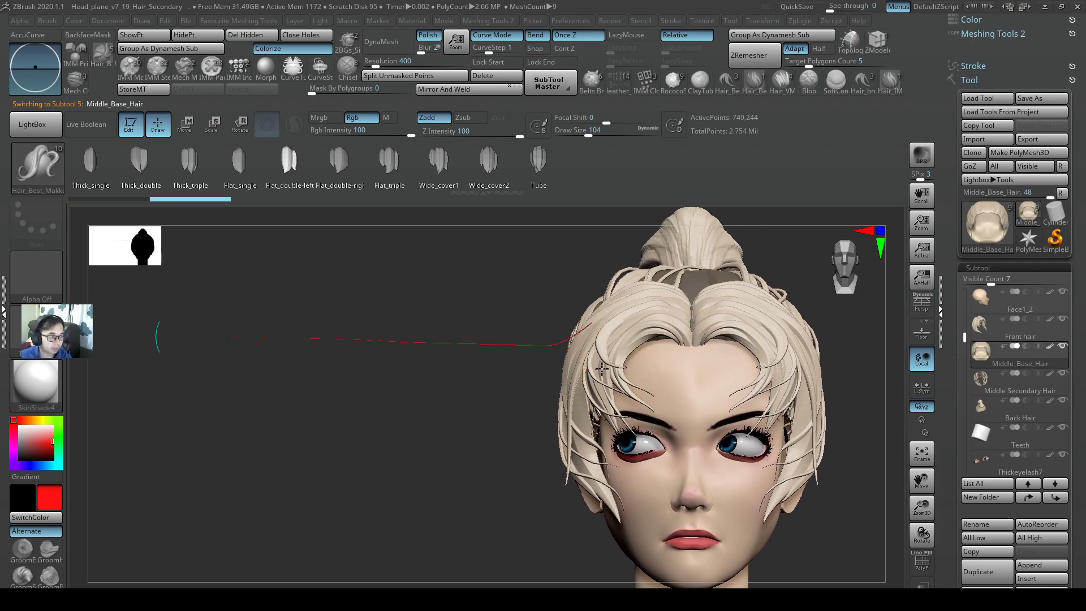
pyautogui.moveTo(500, 347)
pyautogui.mouseDown(button='right')
pyautogui.moveTo(626, 380)
pyautogui.moveTo(498, 339)
pyautogui.mouseUp(button='right')
pyautogui.hotkey('ctrl', 'z')
# Restore Cont Z depth, try a strand outward from Face1_2, reapply it at draw size 104 and undo it.
pyautogui.click(586, 54)
pyautogui.keyDown('alt'); pyautogui.click(491, 324); pyautogui.keyUp('alt')
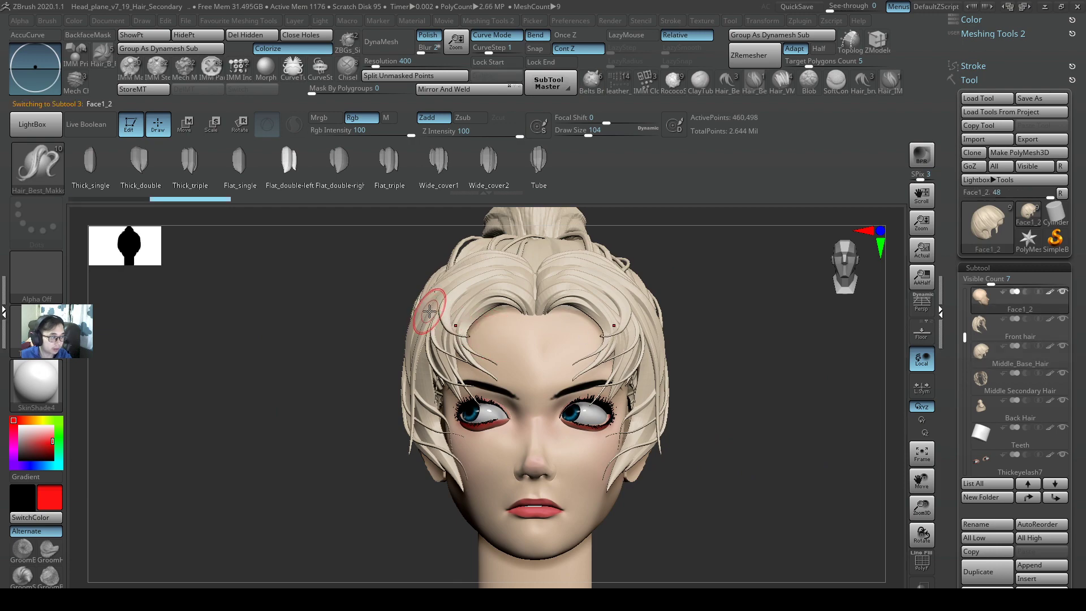
pyautogui.moveTo(430, 307); pyautogui.dragTo(197, 306)
pyautogui.moveTo(474, 352); pyautogui.dragTo(409, 307, button='right')
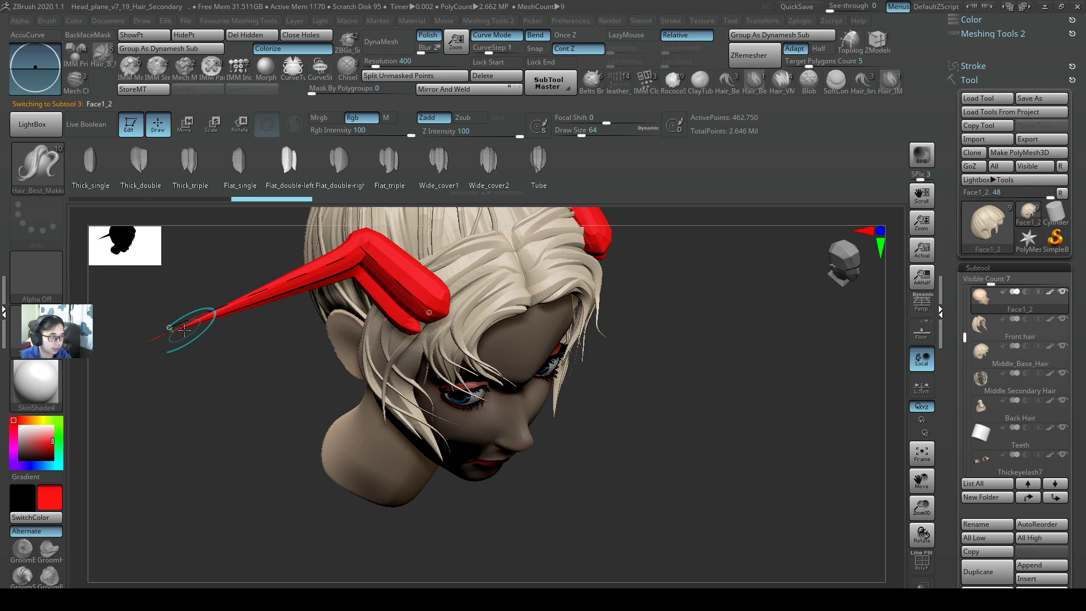
pyautogui.press(']')
pyautogui.press(']')
pyautogui.press(']')
pyautogui.press(']')
pyautogui.click(190, 326)
pyautogui.moveTo(453, 357)
pyautogui.mouseDown(button='right')
pyautogui.moveTo(396, 283)
pyautogui.moveTo(433, 335)
pyautogui.moveTo(463, 340)
pyautogui.moveTo(418, 322)
pyautogui.mouseUp(button='right')
pyautogui.keyDown('shift'); pyautogui.moveTo(233, 288); pyautogui.dragTo(209, 288, button='right'); pyautogui.keyUp('shift')
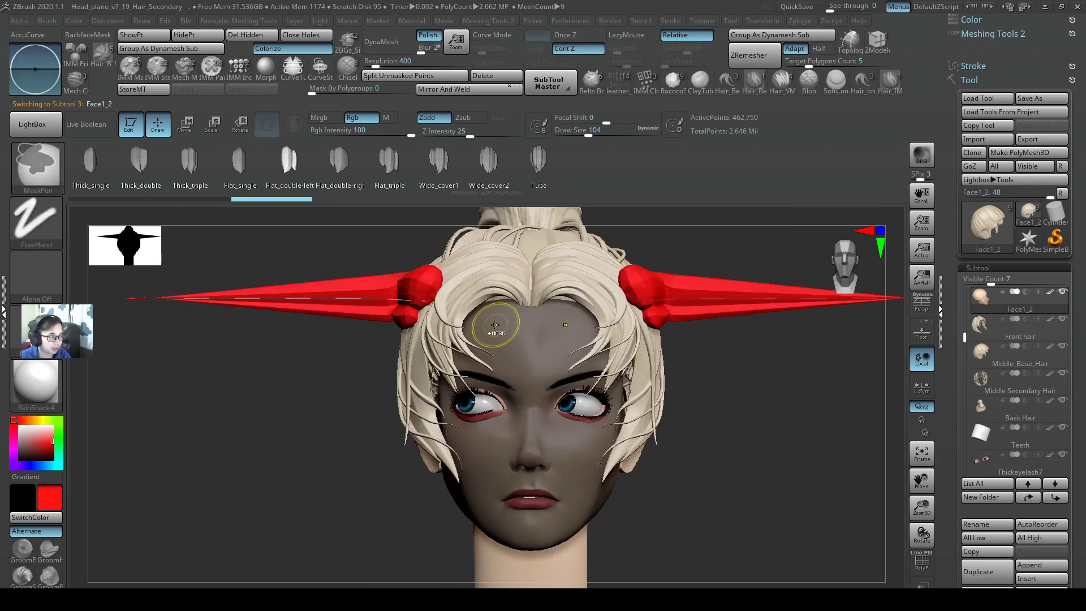
pyautogui.hotkey('ctrl', 'z')
# Try another Cont Z strand from the forehead outward past the head and undo it.
pyautogui.moveTo(491, 317); pyautogui.dragTo(92, 313)
pyautogui.moveTo(477, 346); pyautogui.dragTo(558, 430, button='right')
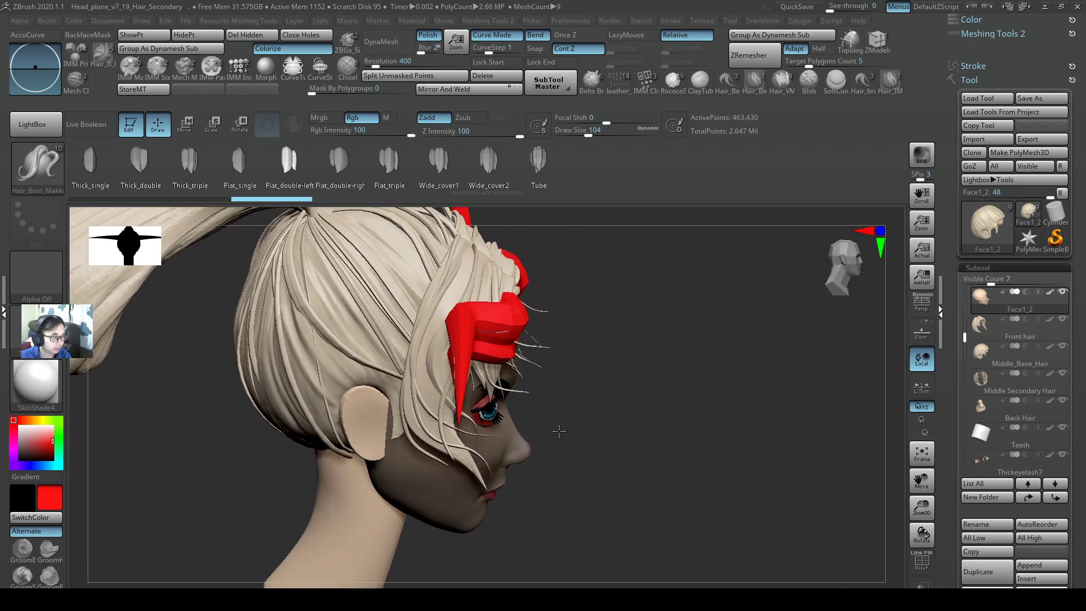
pyautogui.hotkey('ctrl', 'z')
# Enable Once Z depth and lay a straight mirrored strand outward from the forehead of Face1_2.
pyautogui.click(587, 39)
pyautogui.moveTo(552, 388); pyautogui.dragTo(478, 324, button='right')
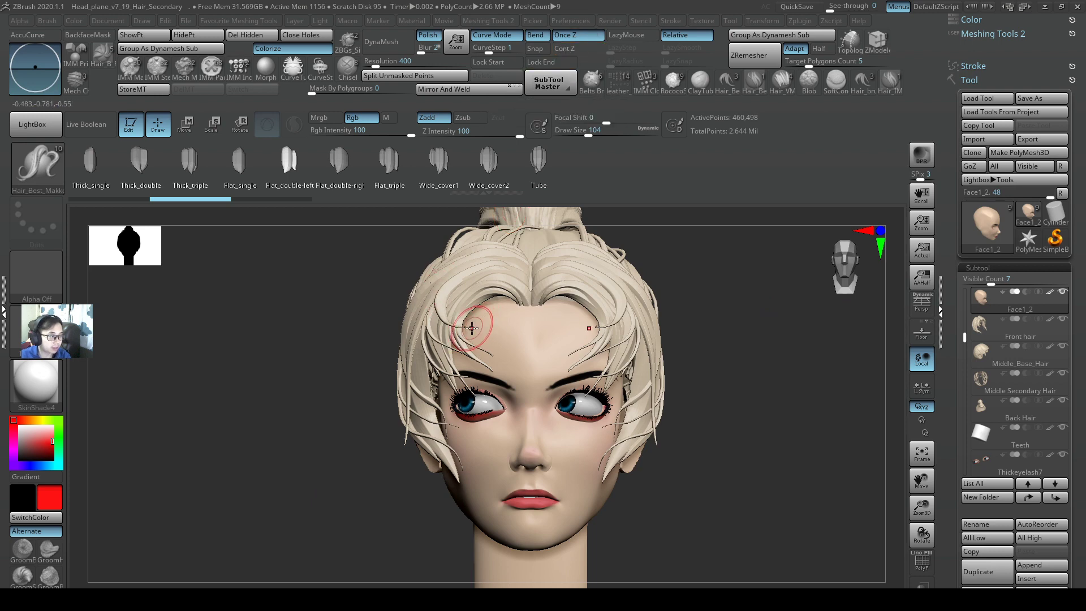
pyautogui.moveTo(471, 328); pyautogui.dragTo(128, 319)
pyautogui.moveTo(226, 339); pyautogui.dragTo(351, 396, button='right')
pyautogui.hotkey('ctrl', 'z')
pyautogui.moveTo(548, 341); pyautogui.dragTo(646, 348, button='right')
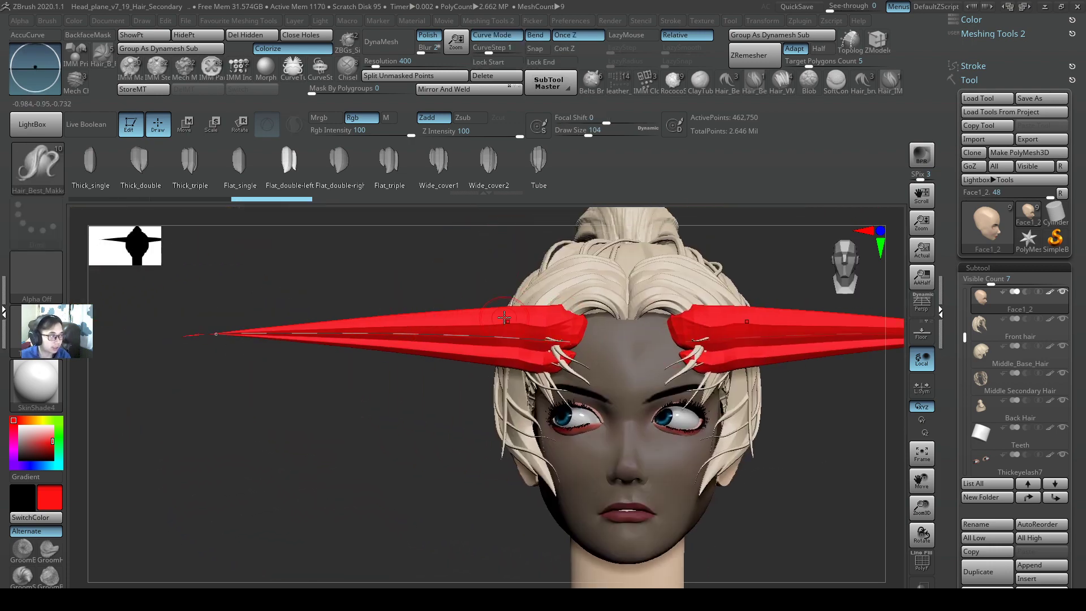
pyautogui.keyDown('alt'); pyautogui.moveTo(527, 412); pyautogui.dragTo(525, 413, button='right'); pyautogui.keyUp('alt')
# Look up the Tip27 Bend Curve hair reference image in XnView and return to ZBrush.
pyautogui.hotkey('alt', 'Tab')
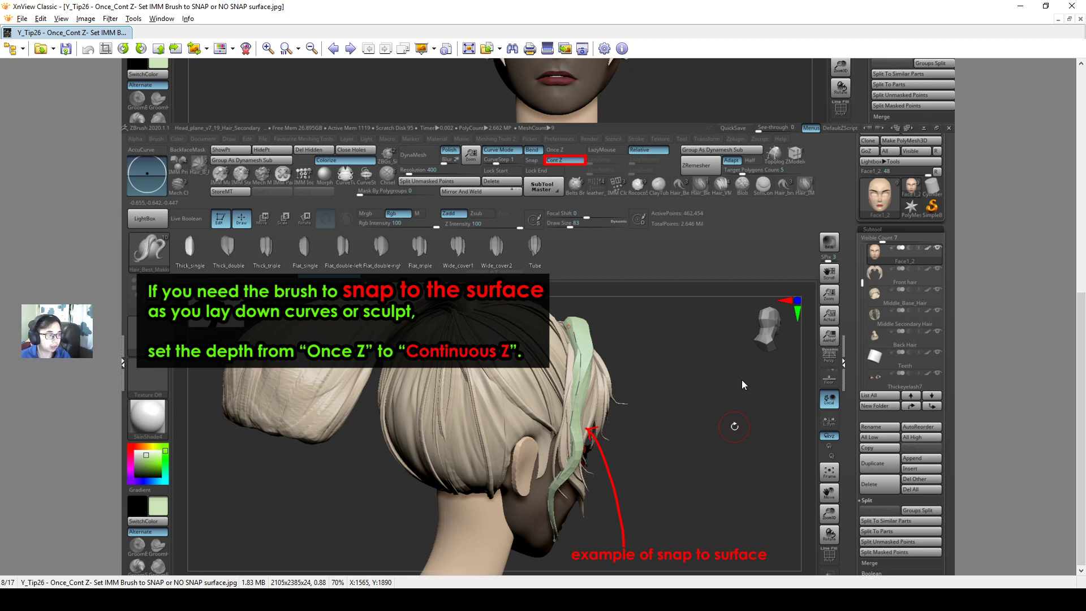
pyautogui.scroll(-1, 742, 375)
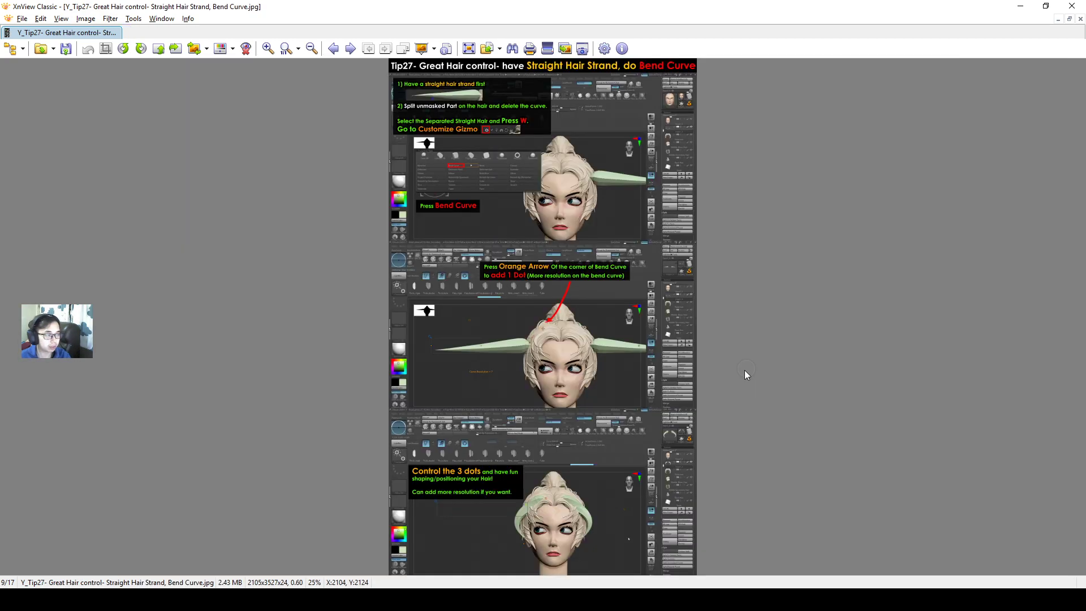
pyautogui.click(583, 50)
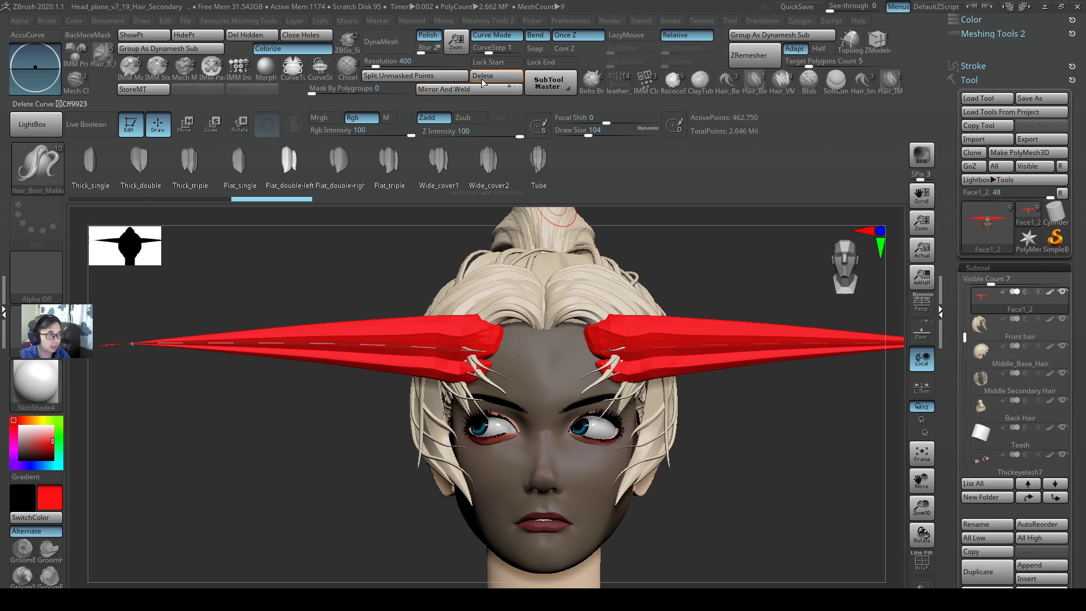
# Delete the strand's guide curve and split the unmasked strands from Face1_2 into their own subtool.
pyautogui.click(482, 83)
pyautogui.click(414, 76)
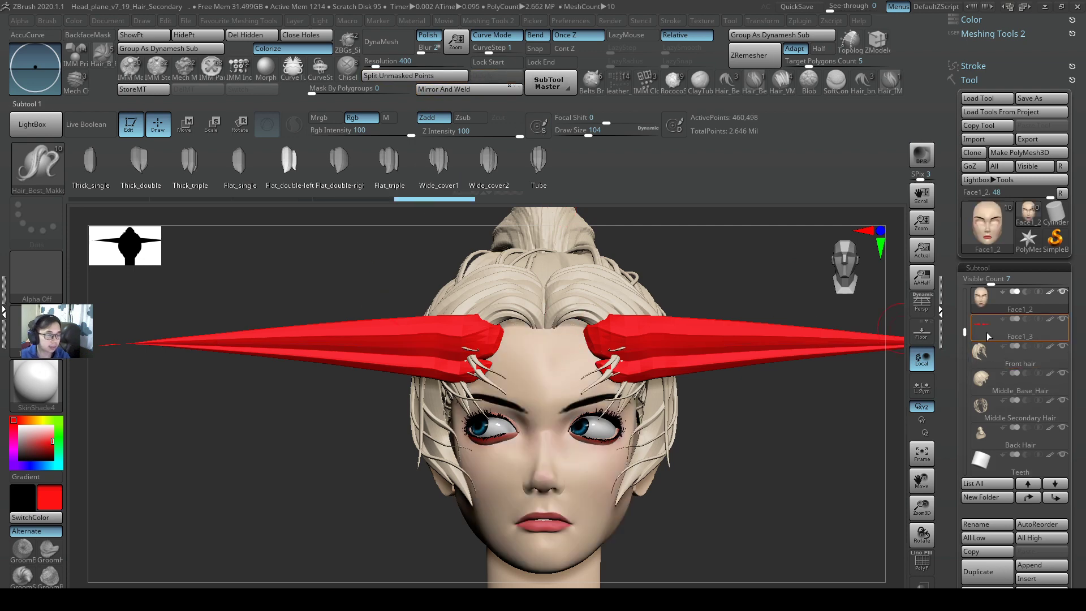
# Select the Face1_3 strand subtool and apply the Bend Curve deformer to it from the gizmo's customization options.
pyautogui.click(986, 337)
pyautogui.keyDown('alt'); pyautogui.moveTo(556, 387); pyautogui.dragTo(603, 400, button='right'); pyautogui.keyUp('alt')
pyautogui.press('w')
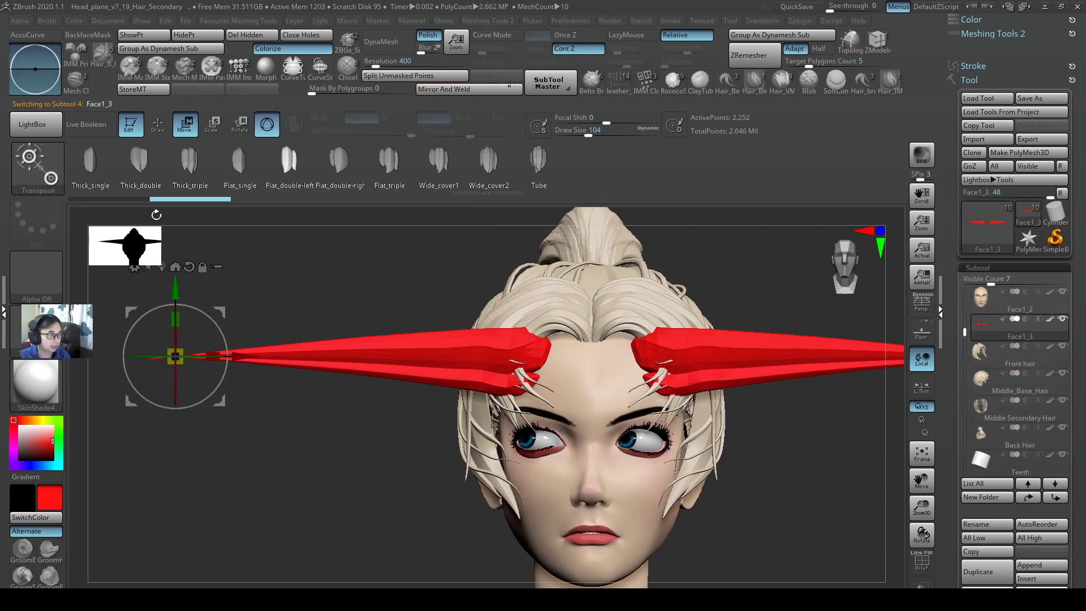
pyautogui.keyDown('alt'); pyautogui.moveTo(217, 284); pyautogui.dragTo(197, 345, button='right'); pyautogui.keyUp('alt')
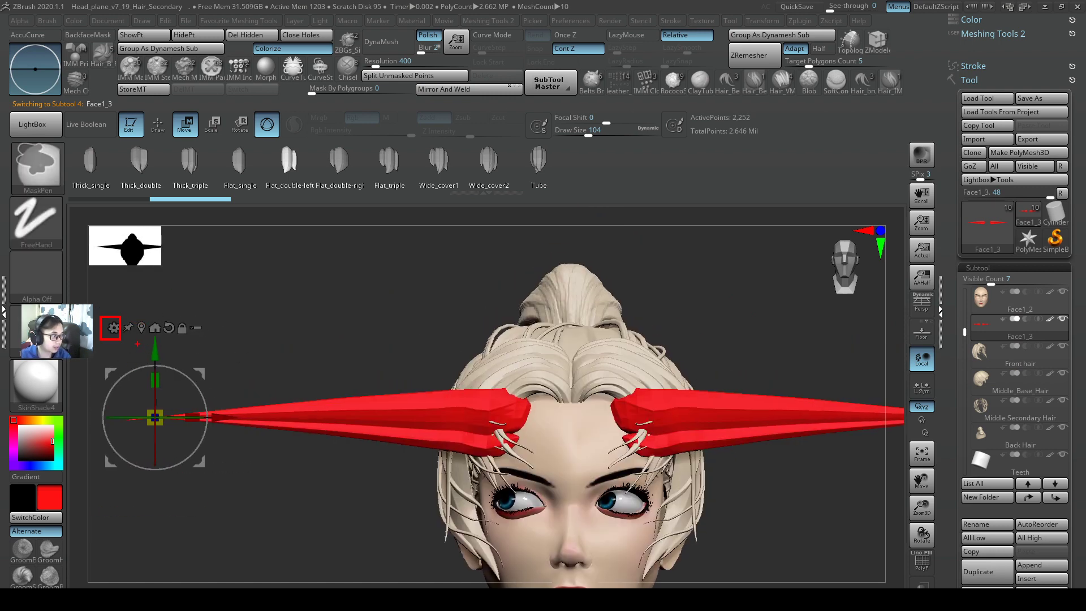
pyautogui.click(113, 327)
pyautogui.click(252, 365)
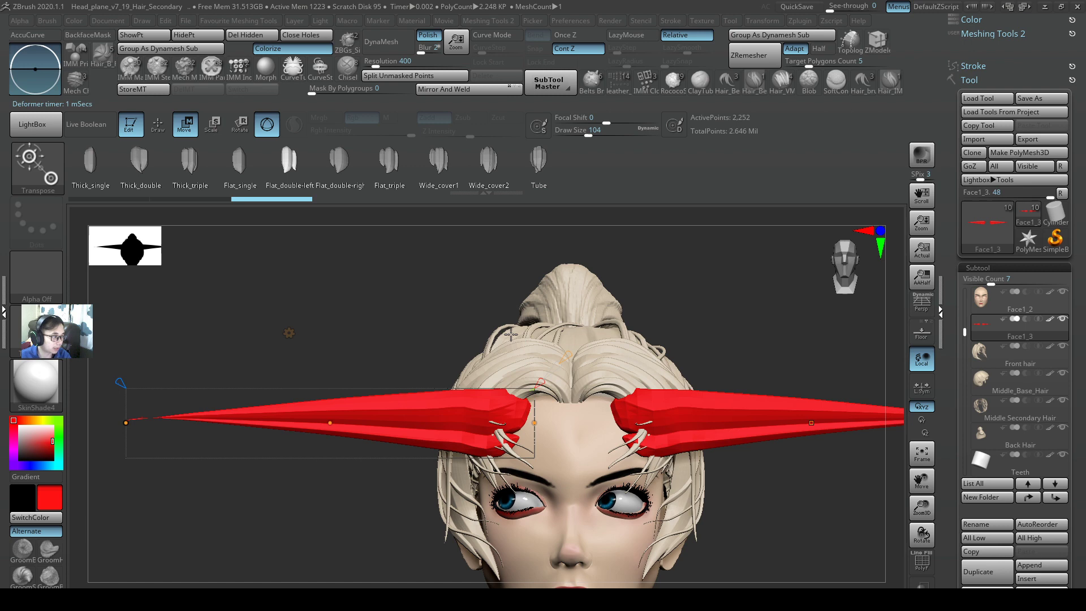
# Adjust the Bend Curve resolution and lift the strand's middle control point slightly to start an arc.
pyautogui.keyDown('alt'); pyautogui.moveTo(510, 335); pyautogui.dragTo(549, 314, button='right'); pyautogui.keyUp('alt')
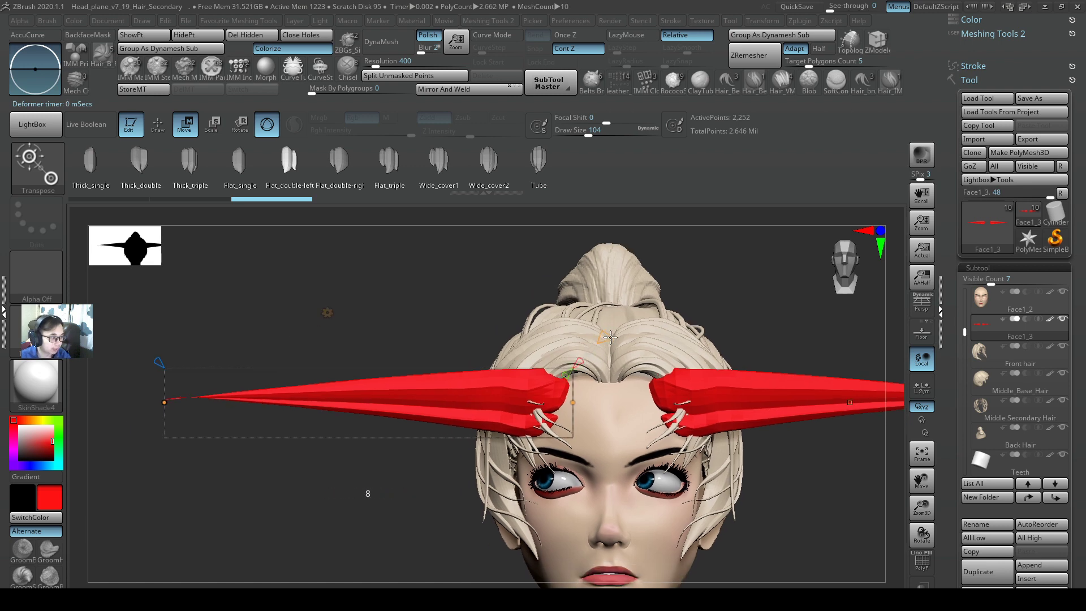
pyautogui.moveTo(610, 337); pyautogui.dragTo(615, 338)
pyautogui.moveTo(370, 405)
pyautogui.mouseDown()
pyautogui.moveTo(367, 382)
pyautogui.moveTo(386, 390)
pyautogui.mouseUp()
pyautogui.moveTo(294, 440); pyautogui.dragTo(373, 462, button='right')
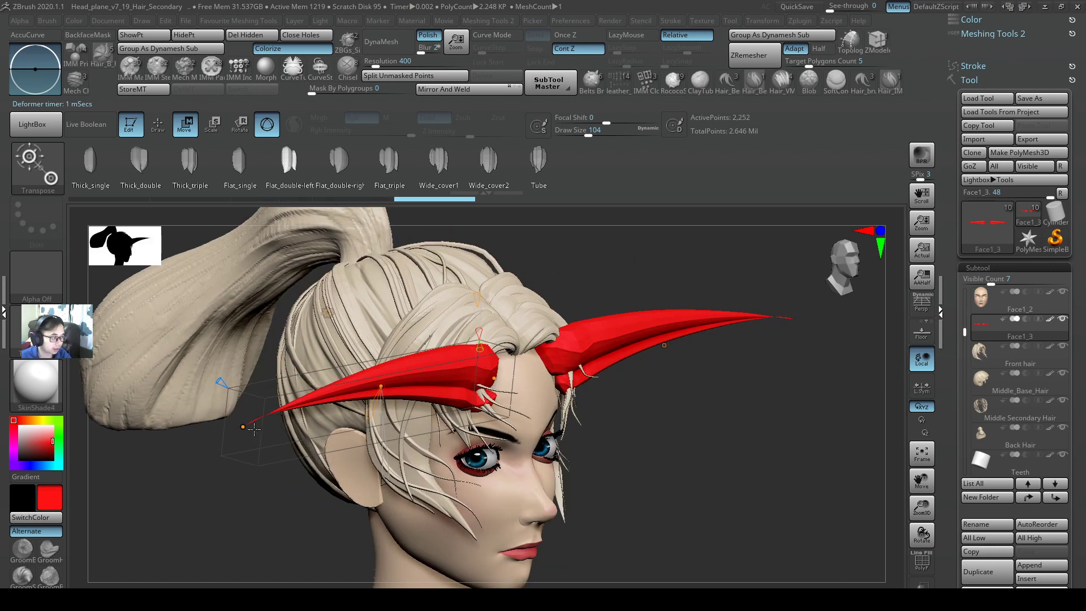
# Pull the strand's tip control point down and around so the strand curves along the side of the head.
pyautogui.moveTo(243, 427); pyautogui.dragTo(540, 500)
pyautogui.moveTo(599, 456); pyautogui.dragTo(642, 441, button='right')
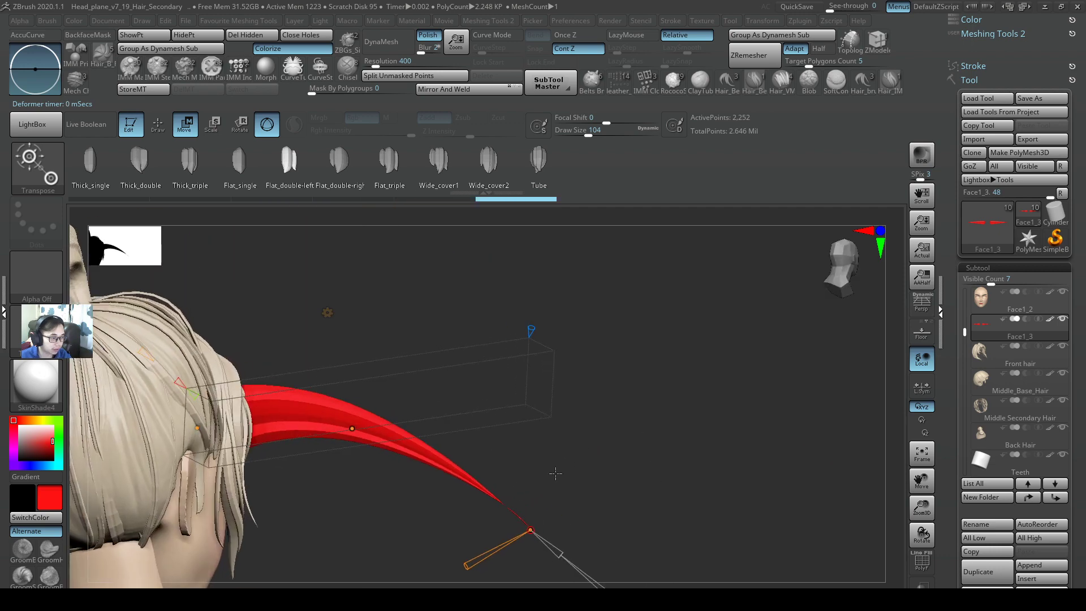
pyautogui.keyDown('alt'); pyautogui.moveTo(556, 473); pyautogui.dragTo(657, 372, button='right'); pyautogui.keyUp('alt')
pyautogui.moveTo(639, 421); pyautogui.dragTo(577, 418, button='right')
pyautogui.moveTo(716, 373); pyautogui.dragTo(434, 387)
pyautogui.moveTo(577, 410); pyautogui.dragTo(673, 455, button='right')
# Shift the strand's root point toward the centre of the forehead and raise its middle point into a higher arch.
pyautogui.moveTo(463, 308); pyautogui.dragTo(511, 288)
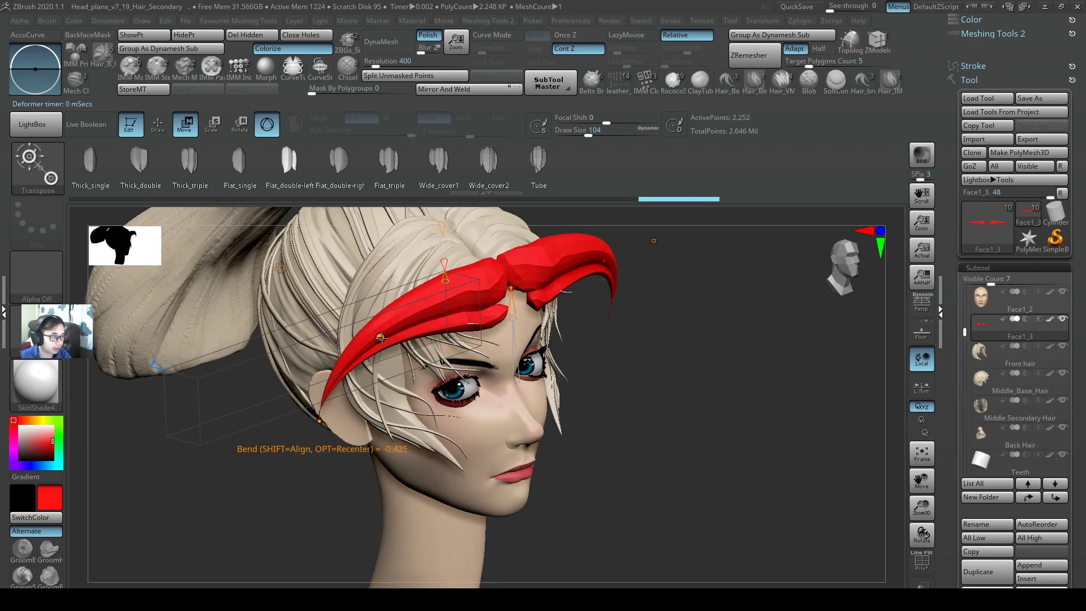
pyautogui.moveTo(381, 338); pyautogui.dragTo(437, 274)
pyautogui.moveTo(676, 404); pyautogui.dragTo(694, 320, button='right')
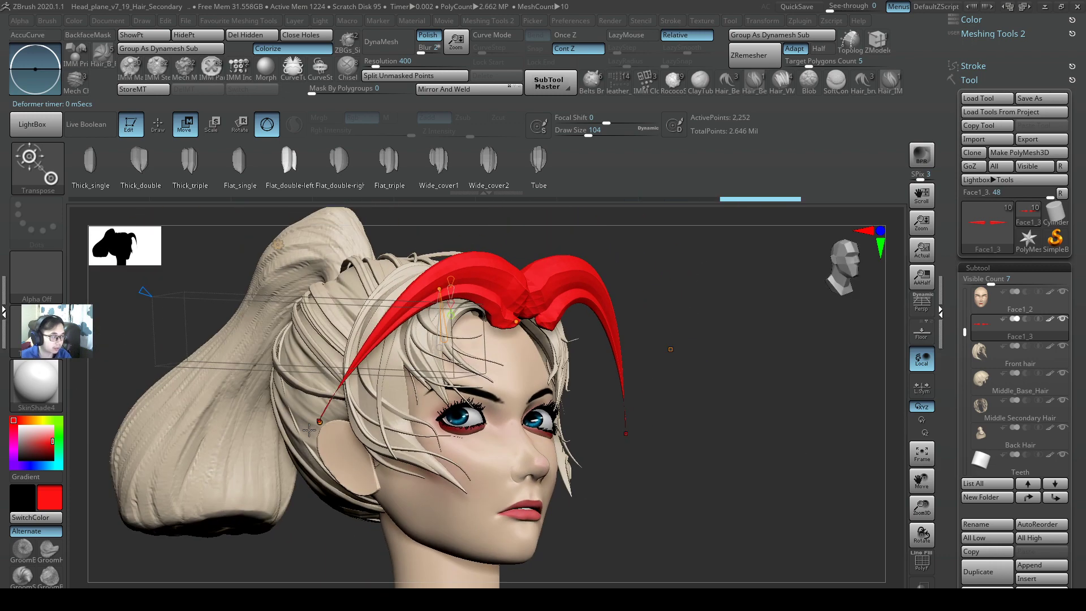
# Swing the strand's tip forward beside the face, pull its middle back toward the hair and lower the root point.
pyautogui.moveTo(319, 421); pyautogui.dragTo(460, 468)
pyautogui.moveTo(503, 447); pyautogui.dragTo(599, 435, button='right')
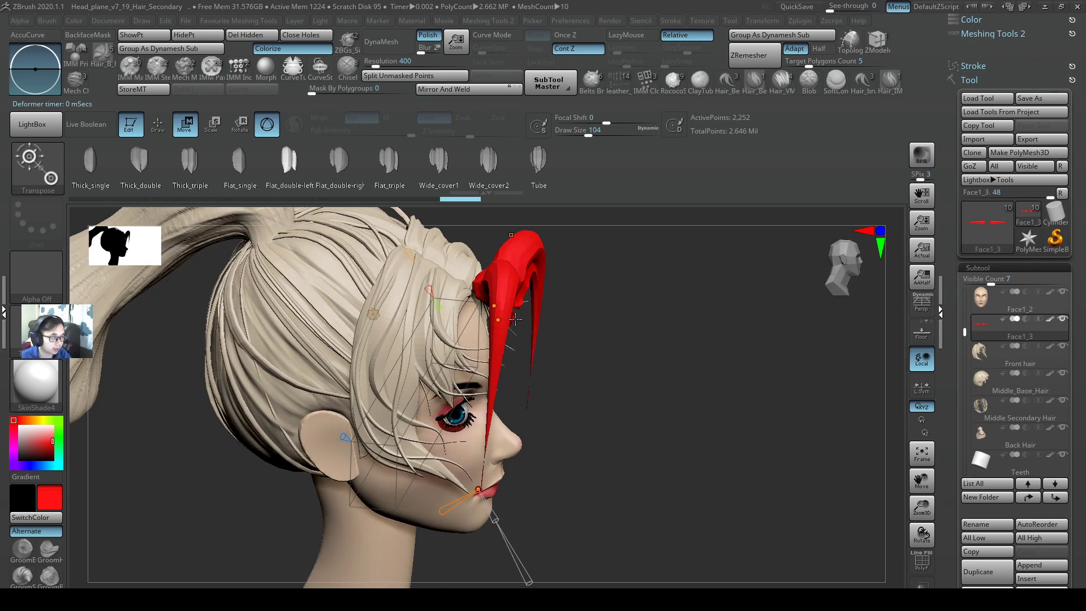
pyautogui.moveTo(497, 319); pyautogui.dragTo(423, 308)
pyautogui.moveTo(611, 333); pyautogui.dragTo(662, 455, button='right')
pyautogui.moveTo(457, 339); pyautogui.dragTo(458, 361)
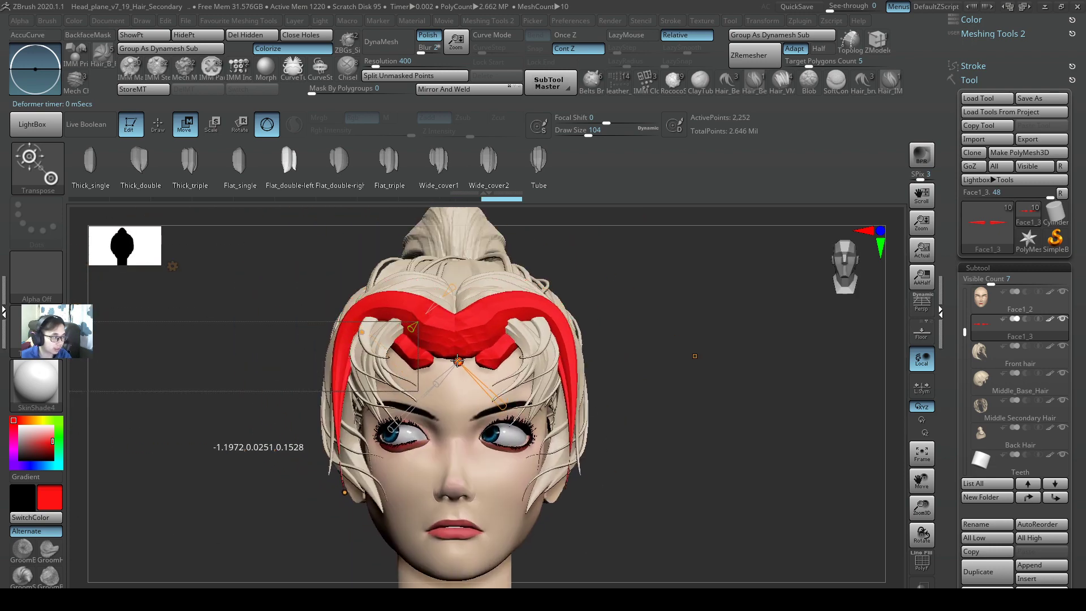
pyautogui.moveTo(694, 356); pyautogui.dragTo(659, 347)
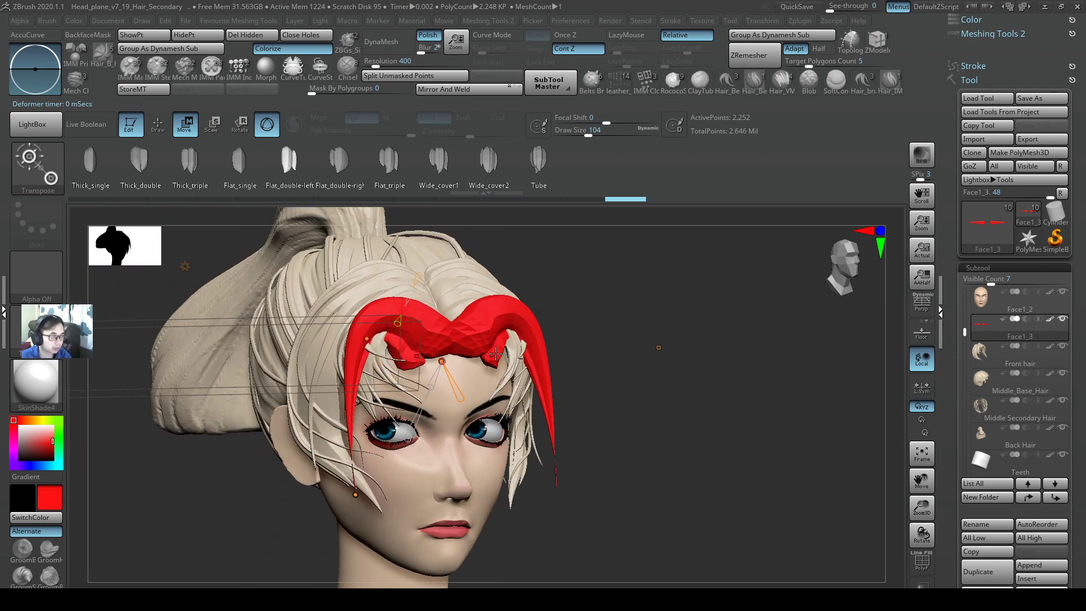
# Twist the strand at its root point on the forehead and adjust the tip's orientation with the curve handles.
pyautogui.moveTo(496, 354); pyautogui.dragTo(433, 482, button='right')
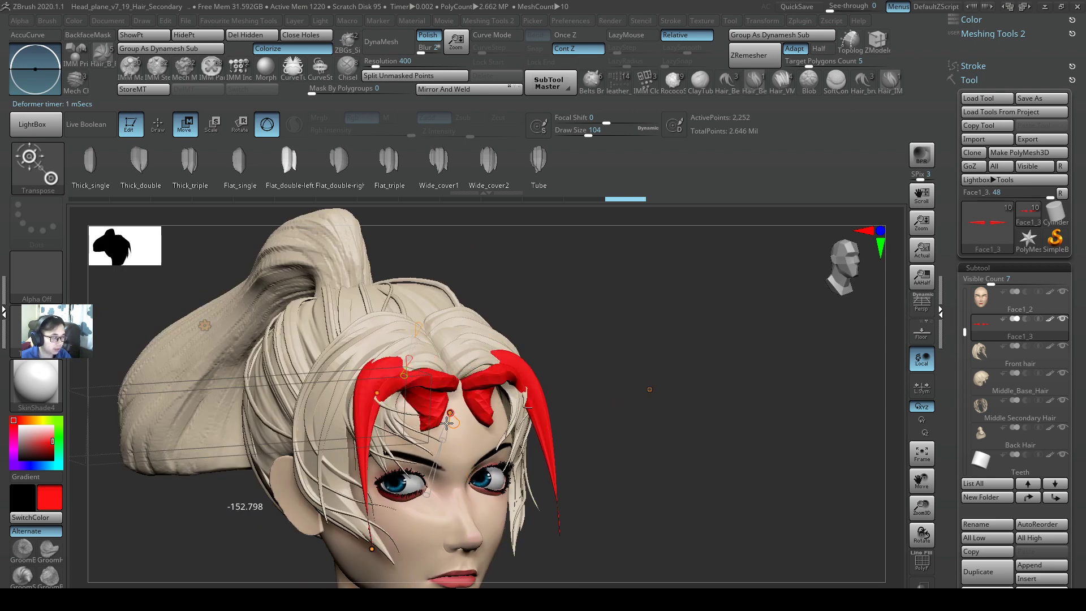
pyautogui.moveTo(446, 423); pyautogui.dragTo(443, 425)
pyautogui.moveTo(370, 559); pyautogui.dragTo(384, 568)
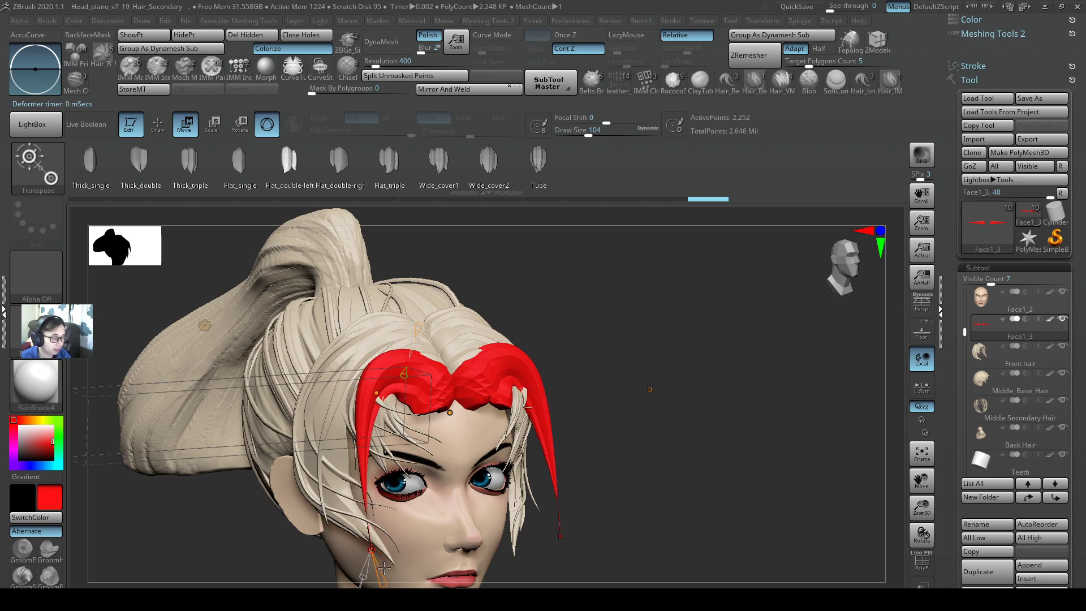
pyautogui.keyDown('alt'); pyautogui.moveTo(413, 530); pyautogui.dragTo(459, 453, button='right'); pyautogui.keyUp('alt')
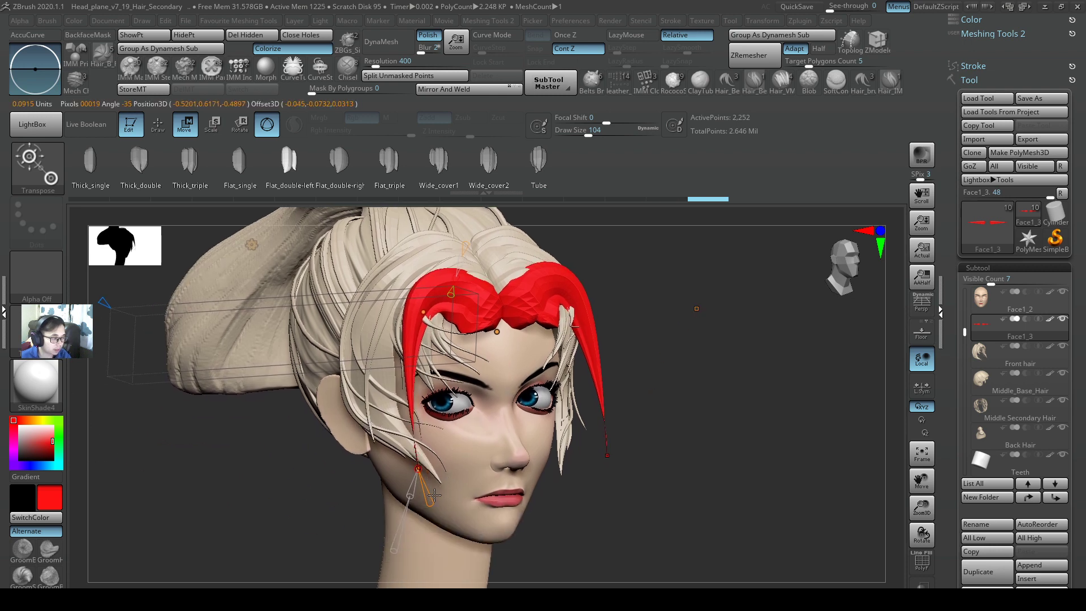
pyautogui.moveTo(435, 495); pyautogui.dragTo(431, 507)
# Increase the Bend Curve's control points and reposition the intermediate points so the strand follows the front hair.
pyautogui.keyDown('alt'); pyautogui.moveTo(422, 362); pyautogui.dragTo(400, 412, button='right'); pyautogui.keyUp('alt')
pyautogui.moveTo(402, 362); pyautogui.dragTo(401, 309)
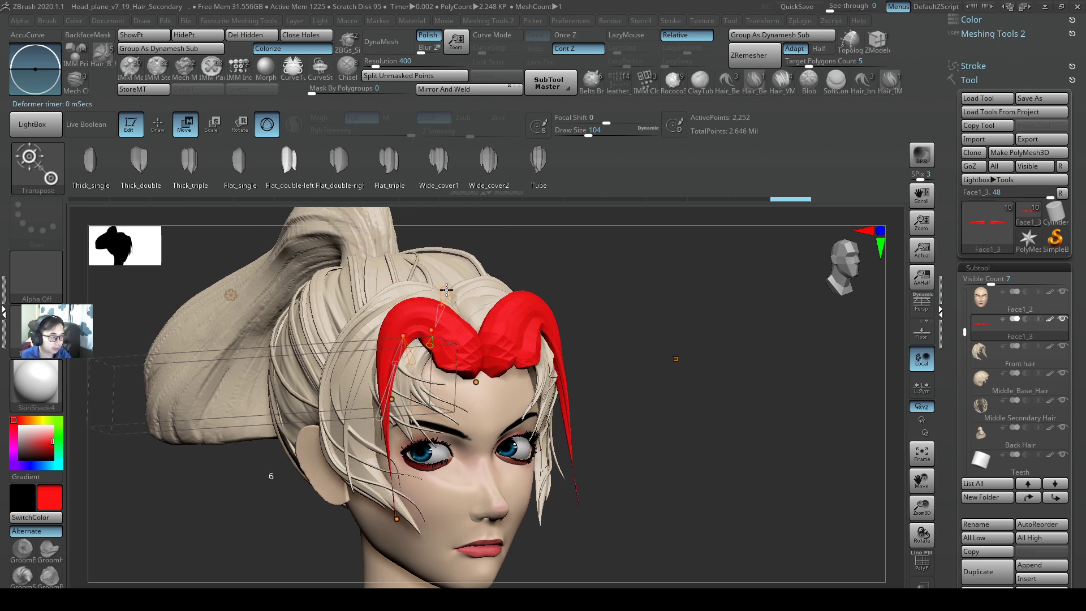
pyautogui.moveTo(392, 399); pyautogui.dragTo(360, 404)
pyautogui.moveTo(351, 415); pyautogui.dragTo(410, 421, button='right')
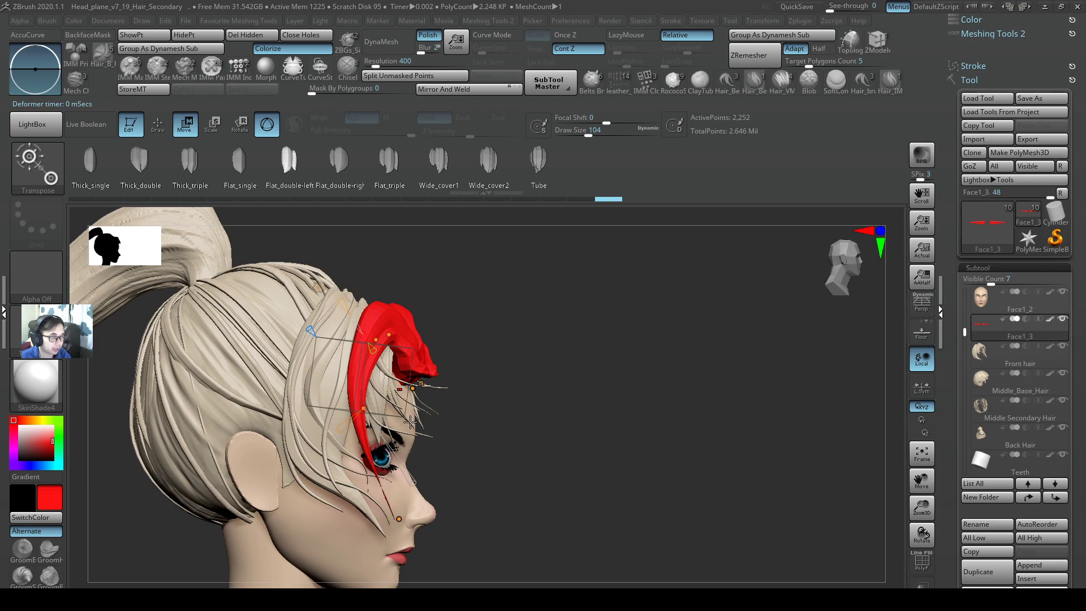
pyautogui.moveTo(363, 408); pyautogui.dragTo(352, 411)
pyautogui.moveTo(432, 331); pyautogui.dragTo(382, 341, button='right')
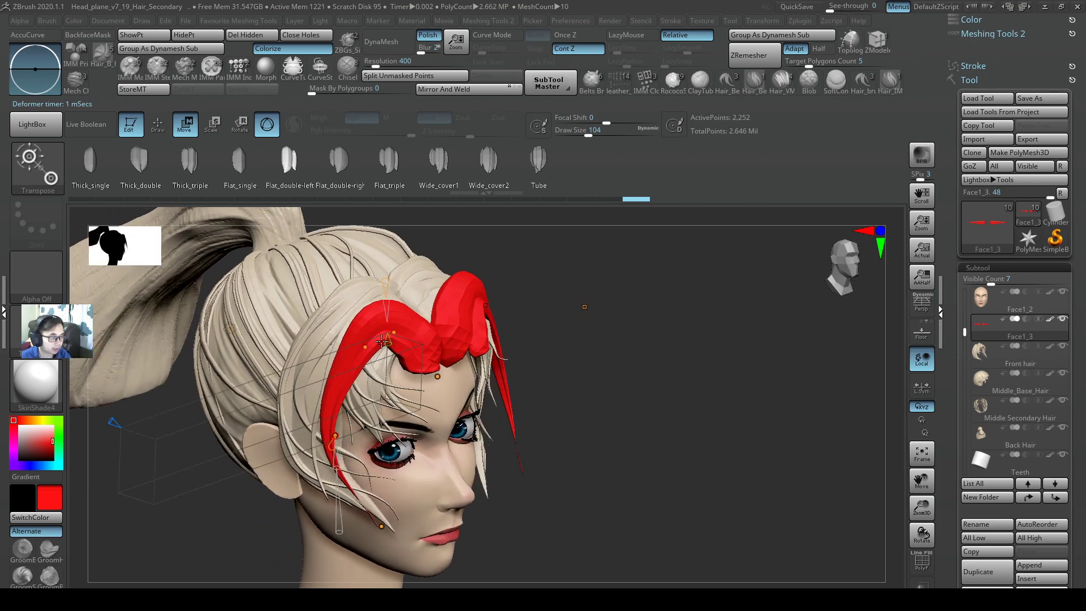
pyautogui.moveTo(393, 333); pyautogui.dragTo(394, 325)
pyautogui.moveTo(483, 345); pyautogui.dragTo(433, 351, button='right')
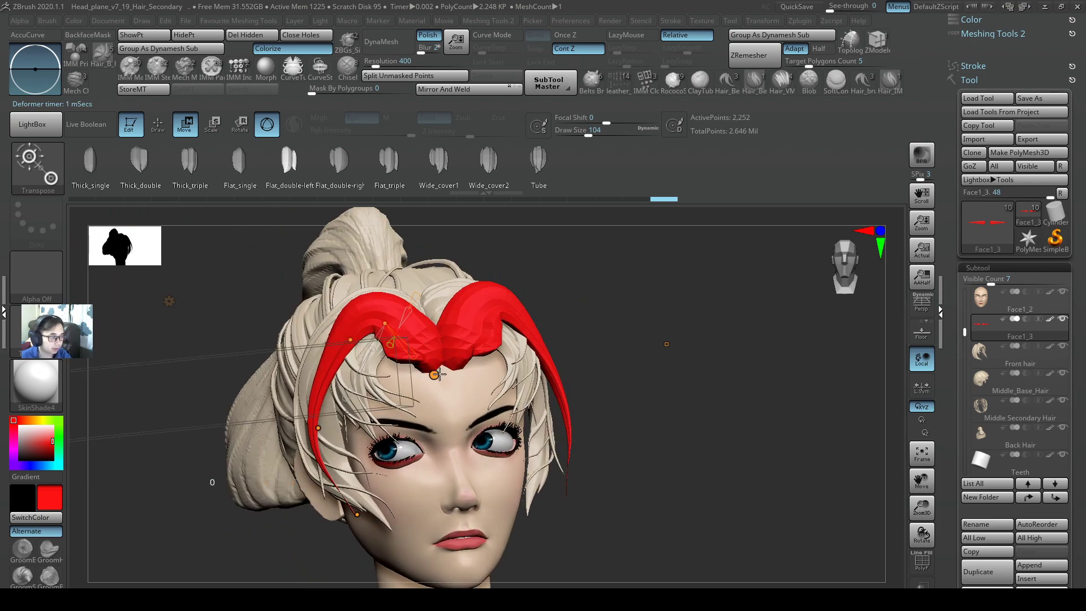
# Adjust the strand's root control point at the hairline to refine how the strand starts.
pyautogui.moveTo(439, 374); pyautogui.dragTo(442, 418)
pyautogui.moveTo(396, 418); pyautogui.dragTo(464, 416, button='right')
pyautogui.moveTo(465, 416); pyautogui.dragTo(409, 414)
pyautogui.moveTo(537, 362); pyautogui.dragTo(577, 430, button='right')
# Switch to XnView and look through the Tip27 Bend Curve reference image and the page after it.
pyautogui.hotkey('alt', 'Tab')
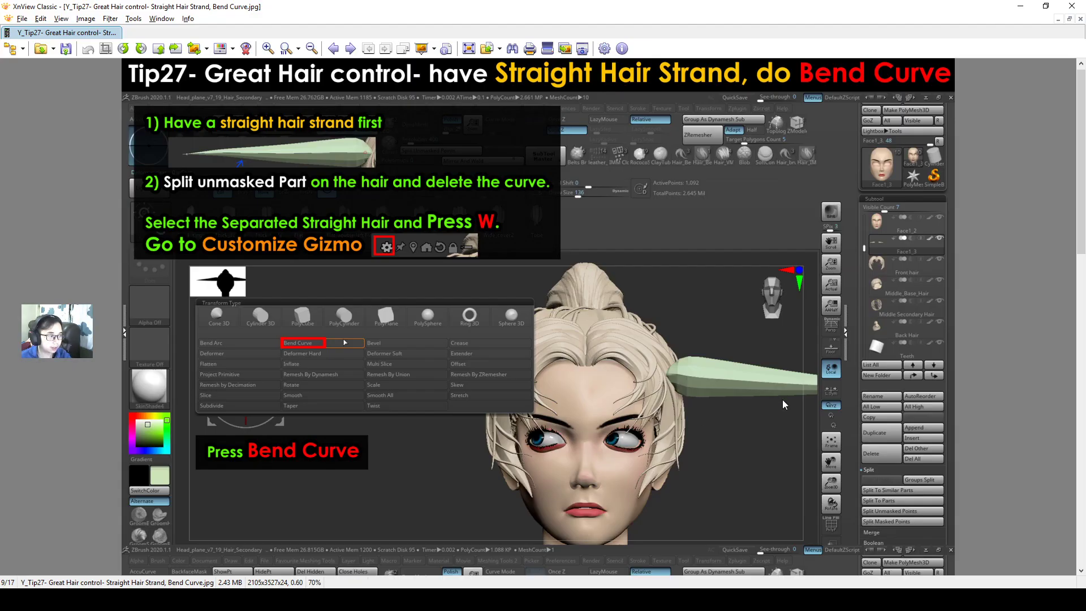
pyautogui.press('pagedown')
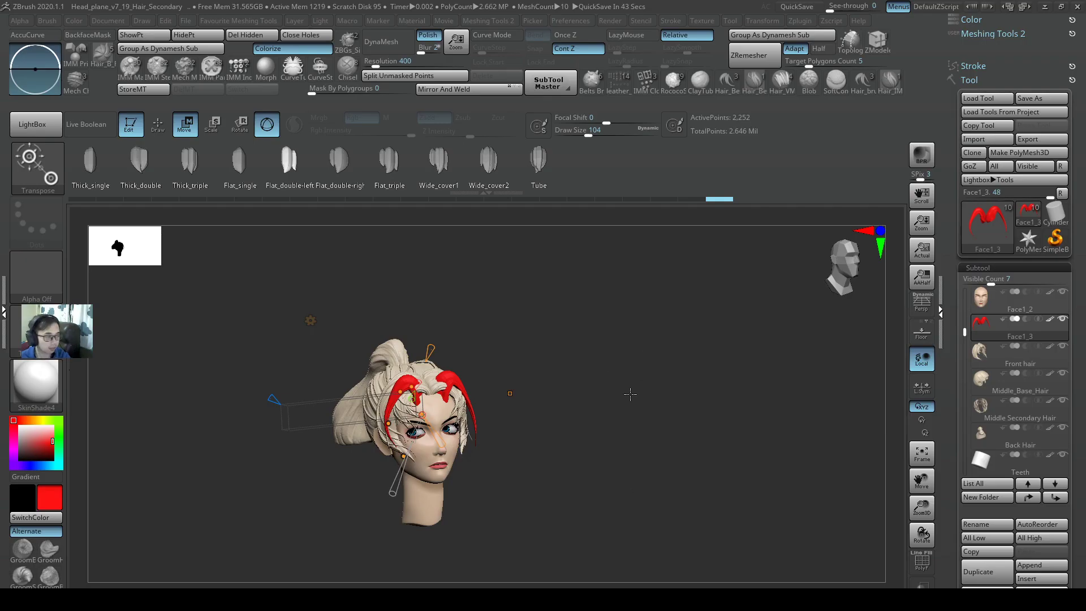
# Back in ZBrush, leave the deformer for Draw mode and bring up the horned character artwork beside the head.
pyautogui.keyDown('ctrl'); pyautogui.moveTo(630, 394); pyautogui.dragTo(543, 405, button='right'); pyautogui.keyUp('ctrl')
pyautogui.press('q')
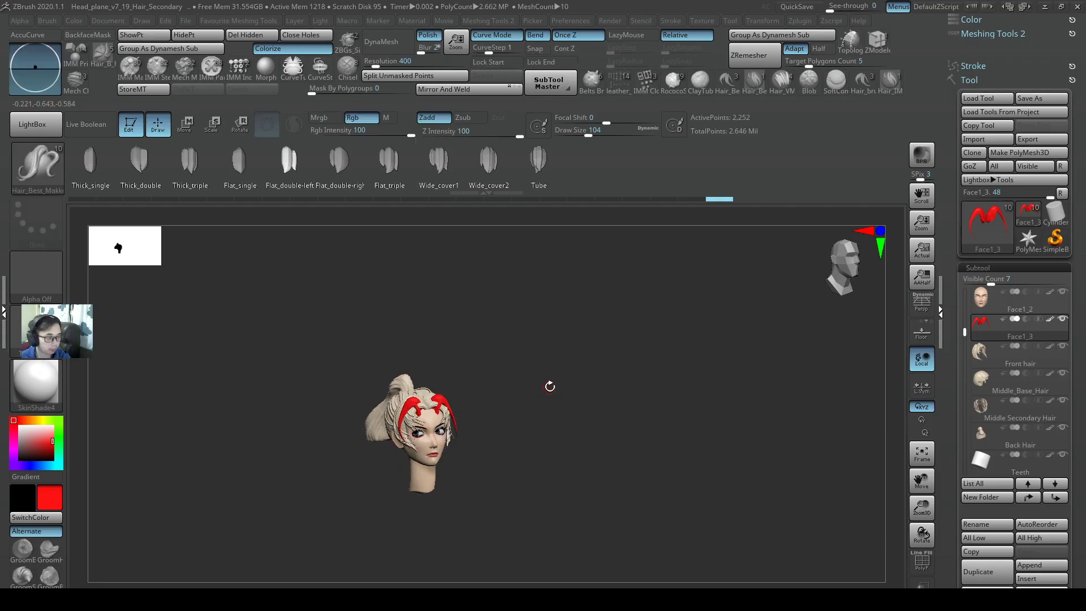
pyautogui.press('super')
pyautogui.click(362, 600)
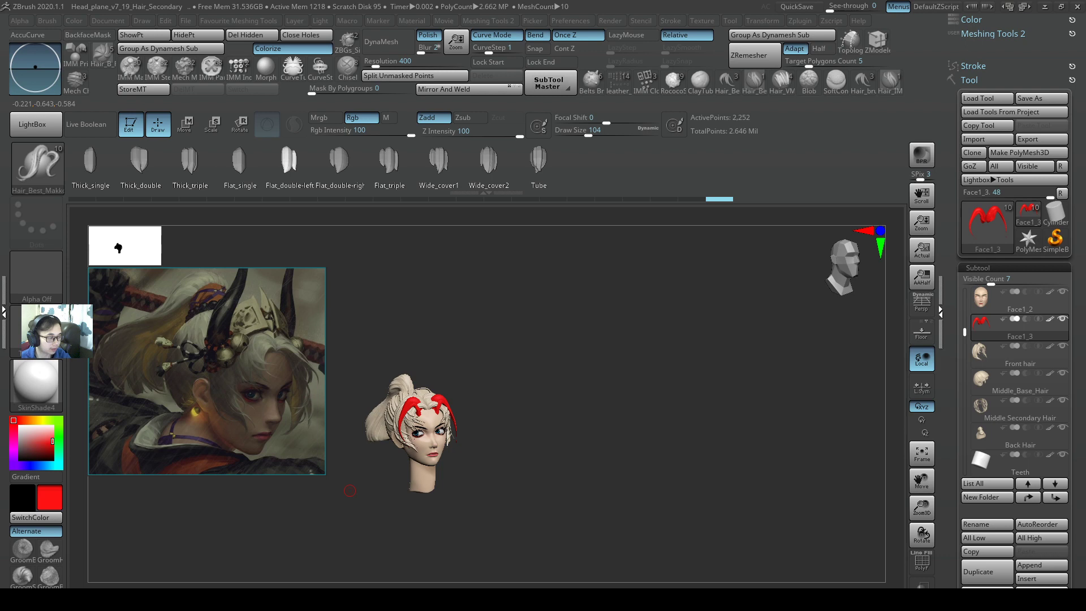
pyautogui.moveTo(551, 406); pyautogui.dragTo(554, 428, button='right')
pyautogui.keyDown('ctrl'); pyautogui.moveTo(554, 428); pyautogui.dragTo(622, 339, button='right'); pyautogui.keyUp('ctrl')
# Delete the Face1_3 strand subtool permanently.
pyautogui.click(988, 594)
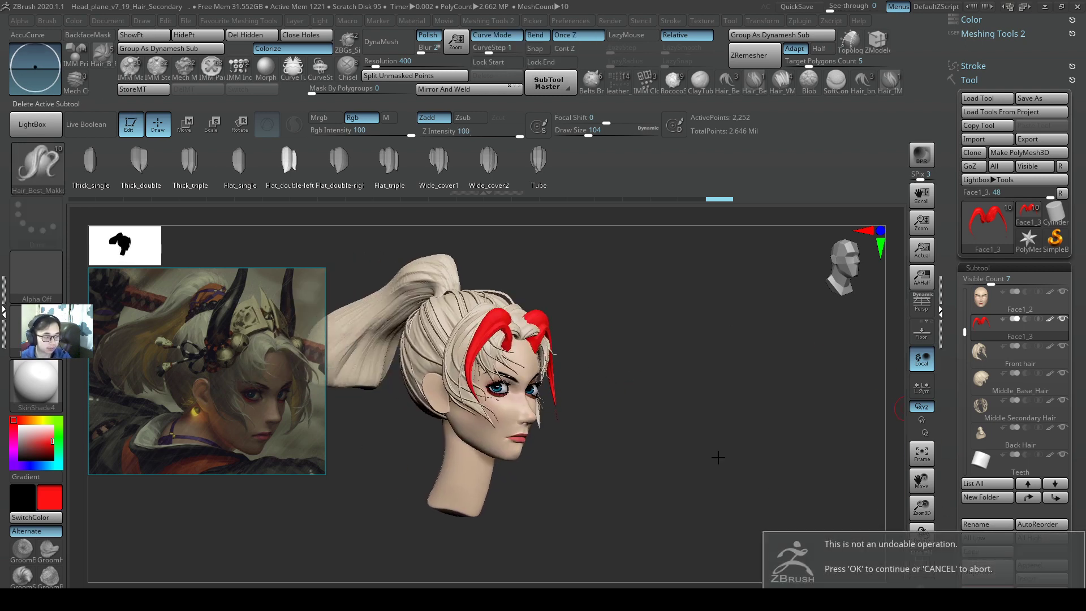
pyautogui.click(891, 582)
pyautogui.moveTo(653, 385); pyautogui.dragTo(375, 395, button='right')
pyautogui.keyDown('alt'); pyautogui.moveTo(724, 470); pyautogui.dragTo(872, 460, button='right'); pyautogui.keyUp('alt')
# Restrict view rotation to the Z axis and try tilting the head to match the artwork's pose.
pyautogui.click(926, 434)
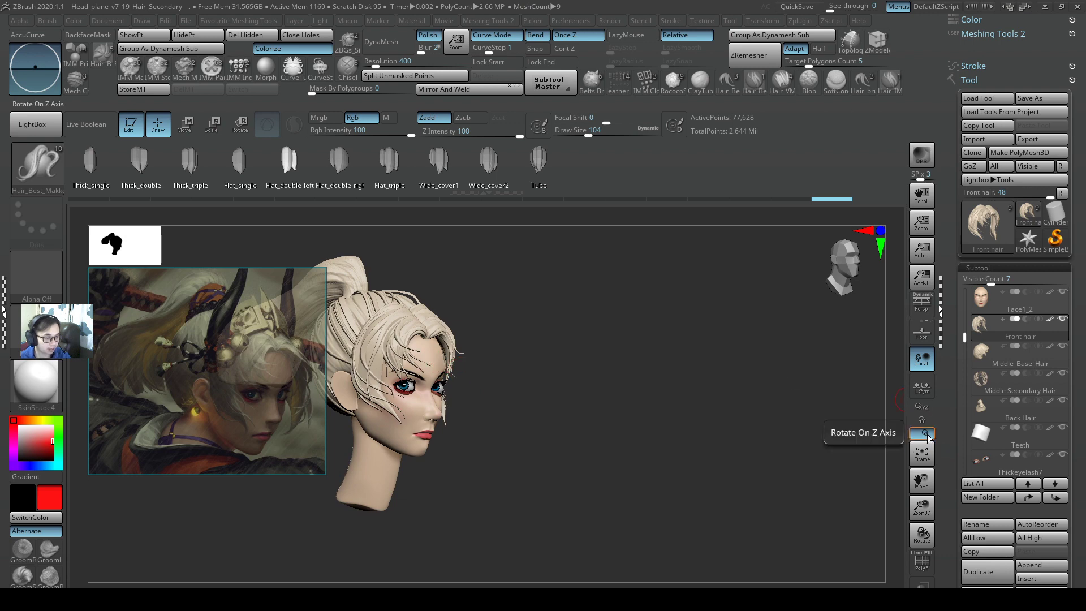
pyautogui.moveTo(484, 382); pyautogui.dragTo(524, 384)
pyautogui.press('ctrl')
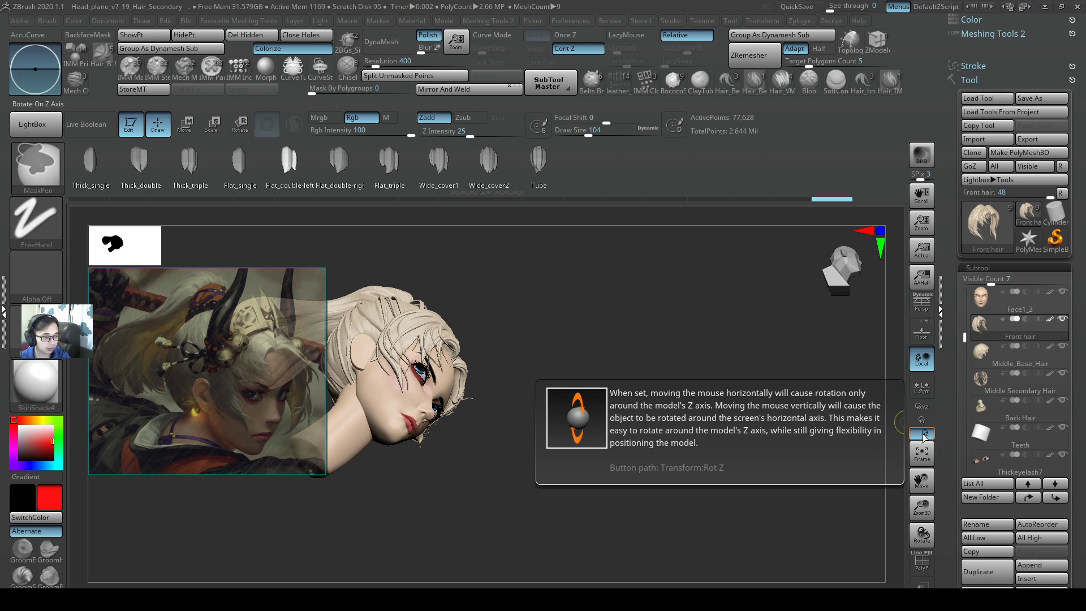
pyautogui.click(923, 434)
pyautogui.moveTo(676, 405)
pyautogui.mouseDown()
pyautogui.moveTo(650, 443)
pyautogui.moveTo(764, 385)
pyautogui.moveTo(636, 436)
pyautogui.moveTo(680, 443)
pyautogui.moveTo(754, 424)
pyautogui.moveTo(626, 443)
pyautogui.moveTo(730, 444)
pyautogui.mouseUp()
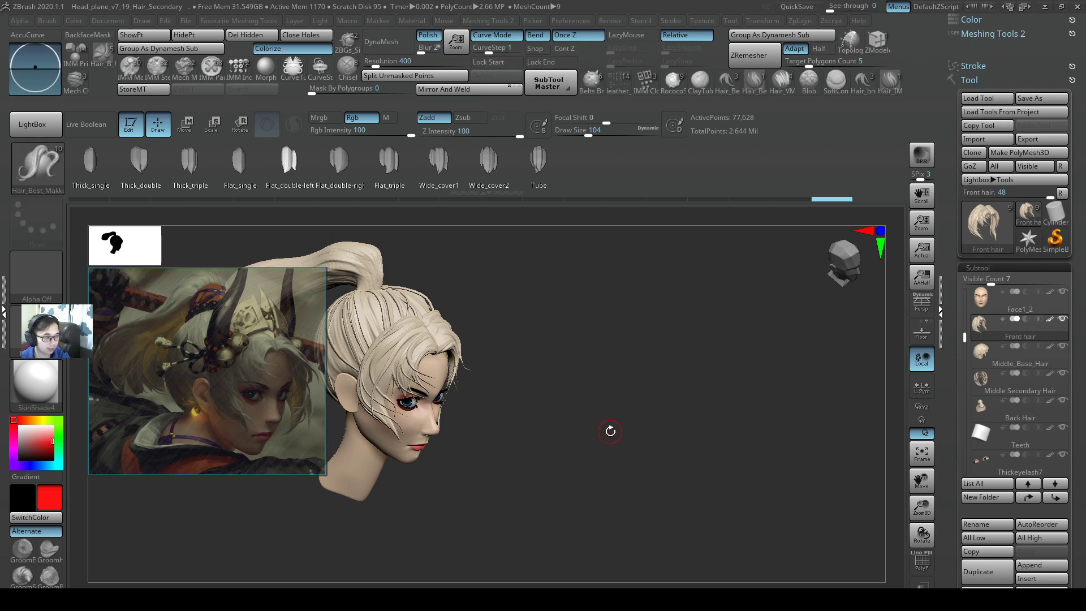
pyautogui.moveTo(610, 431); pyautogui.dragTo(668, 431)
# Compare turning the head with Y-axis rotation and with Z-axis rotation.
pyautogui.click(922, 419)
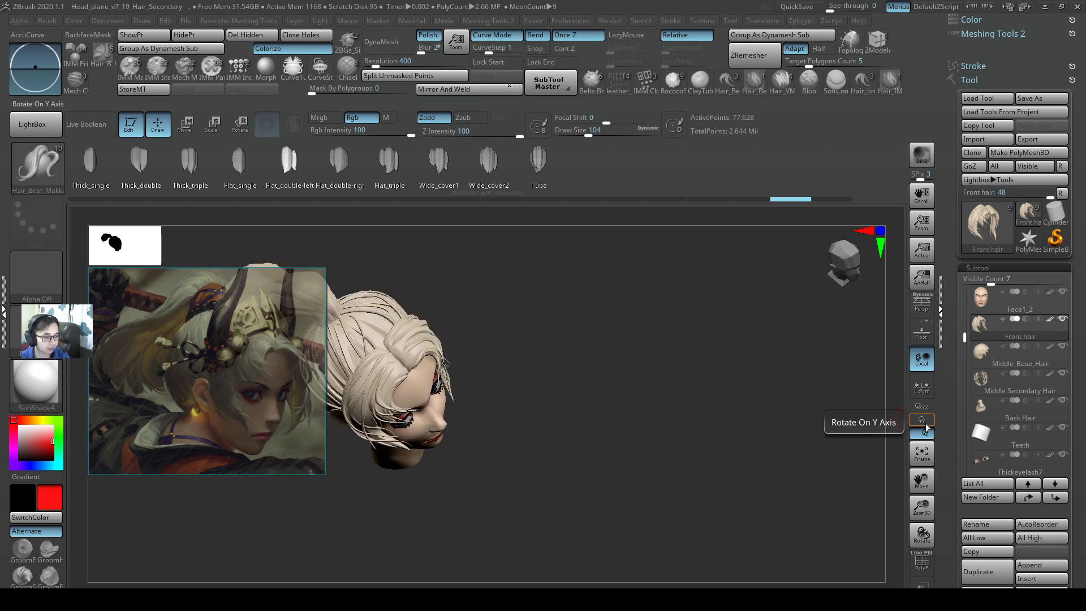
pyautogui.moveTo(521, 403); pyautogui.dragTo(531, 383)
pyautogui.click(924, 435)
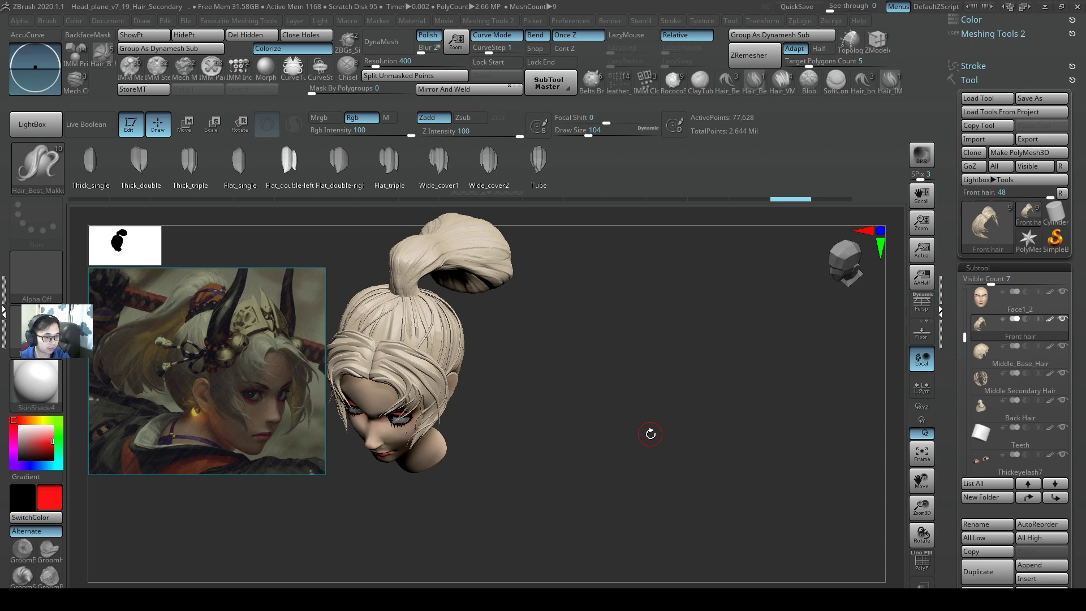
pyautogui.moveTo(649, 433); pyautogui.dragTo(559, 472)
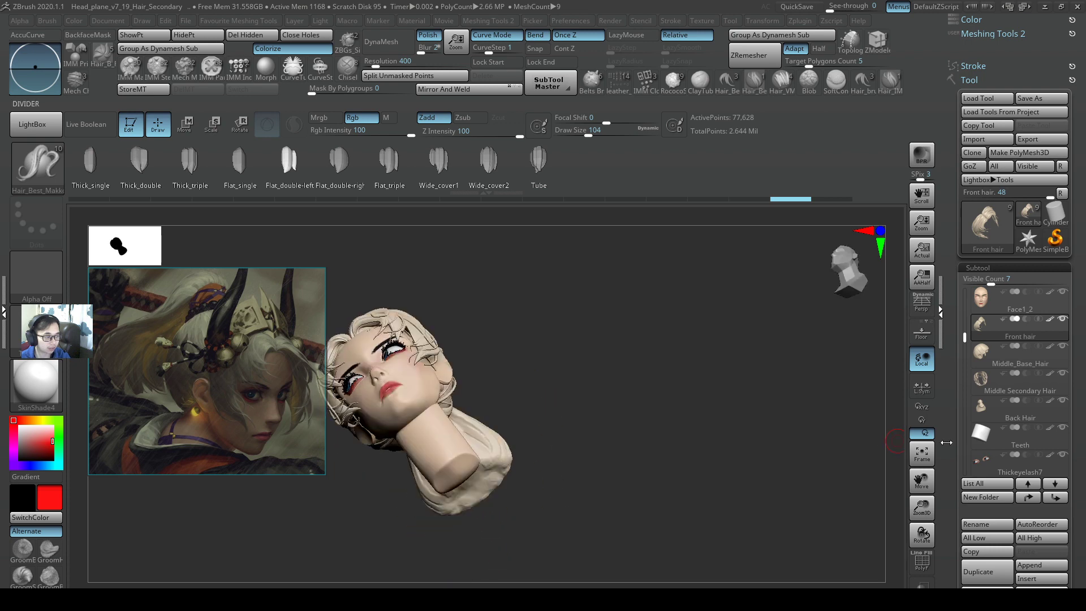
# Restore free XYZ view rotation and return the head to an upright three-quarter view.
pyautogui.click(924, 408)
pyautogui.moveTo(592, 366); pyautogui.dragTo(673, 407)
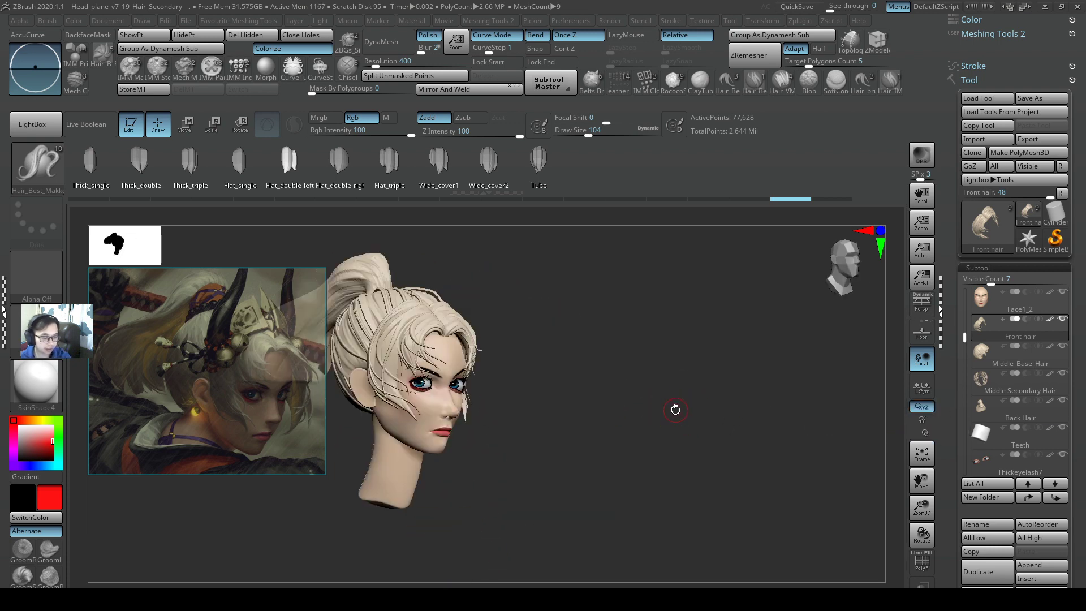
pyautogui.keyDown('ctrl'); pyautogui.moveTo(580, 403); pyautogui.dragTo(607, 411, button='right'); pyautogui.keyUp('ctrl')
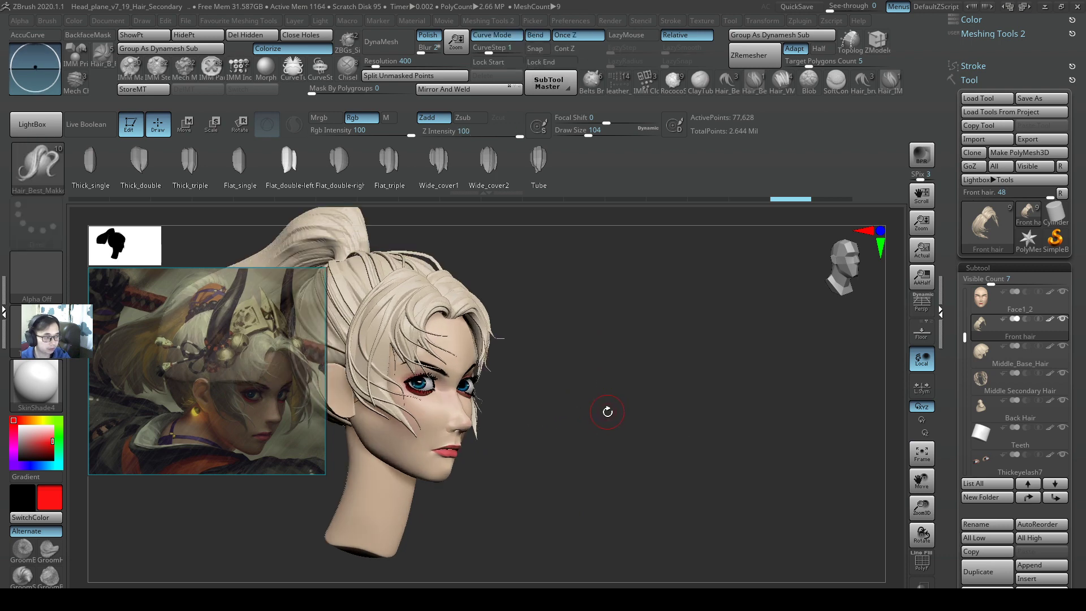
# Try an adjustment with the Scale gizmo on the Front hair, undo it and examine the head from the front.
pyautogui.press('e')
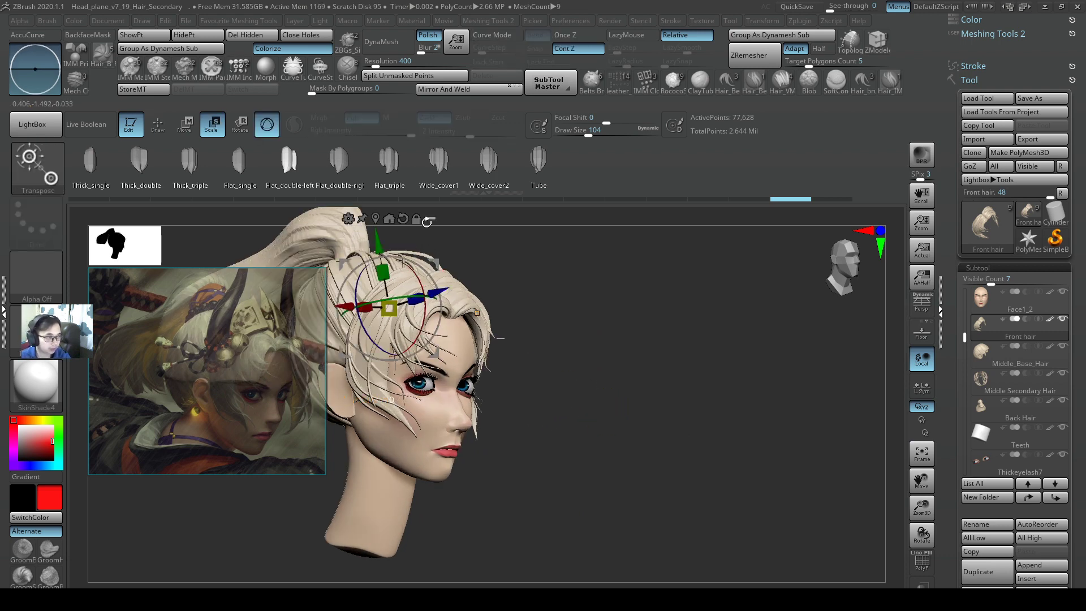
pyautogui.moveTo(357, 272); pyautogui.dragTo(365, 260)
pyautogui.hotkey('ctrl', 'z')
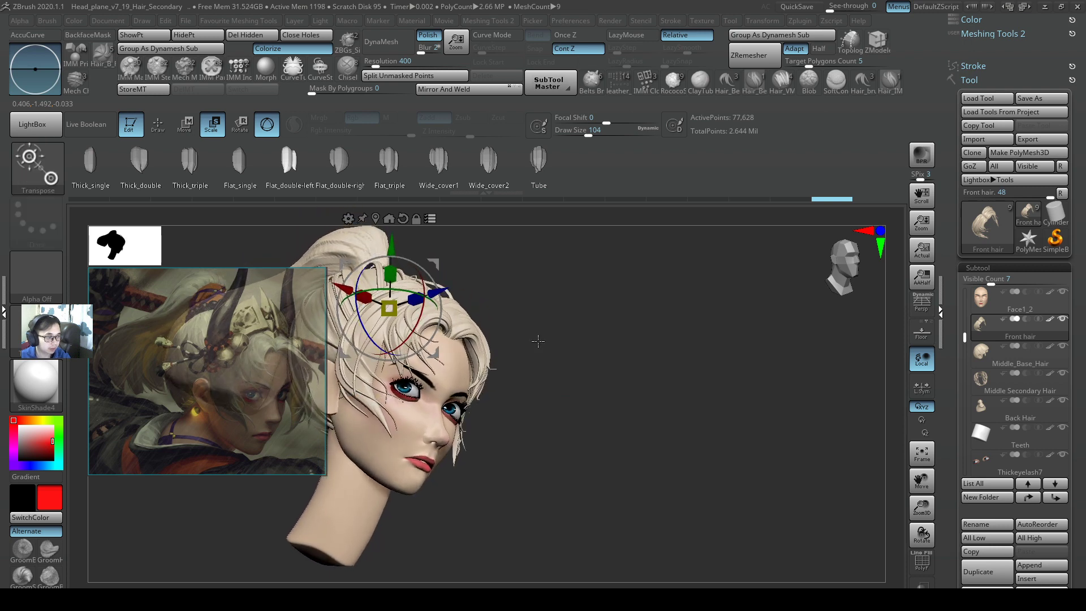
pyautogui.moveTo(537, 341); pyautogui.dragTo(554, 372)
pyautogui.moveTo(640, 401); pyautogui.dragTo(614, 369)
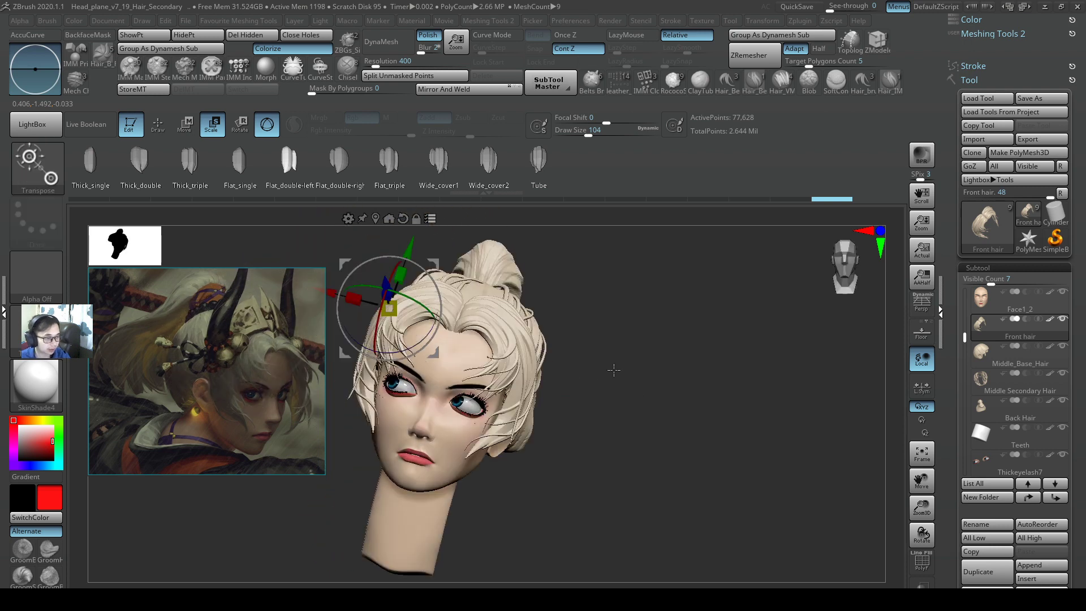
pyautogui.keyDown('alt'); pyautogui.moveTo(681, 388); pyautogui.dragTo(739, 375); pyautogui.keyUp('alt')
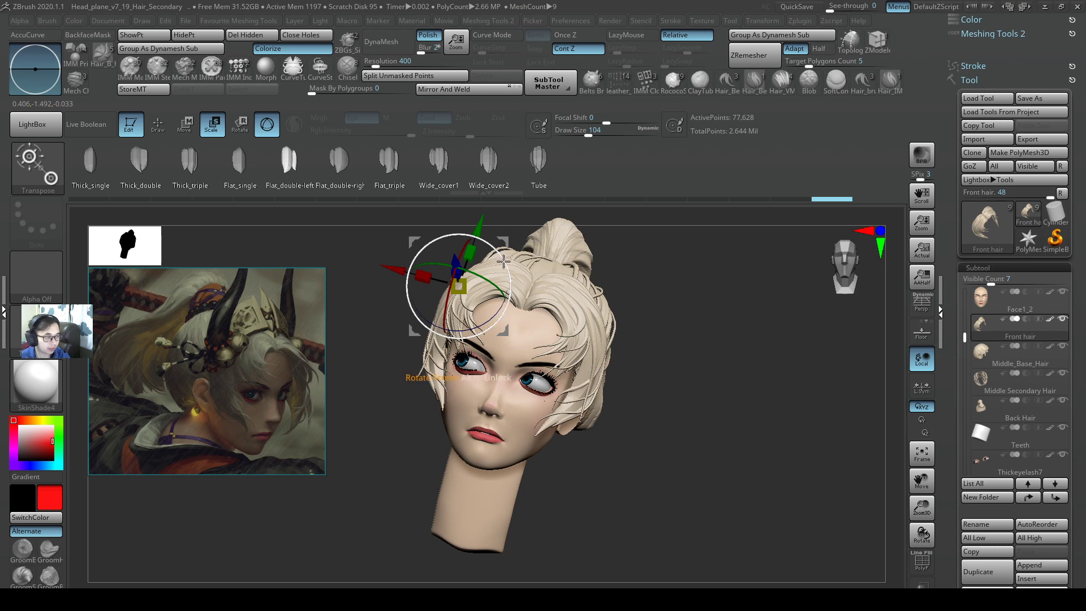
# Return to Draw mode and examine the Front hair from side and three-quarter views.
pyautogui.moveTo(506, 261); pyautogui.dragTo(505, 259)
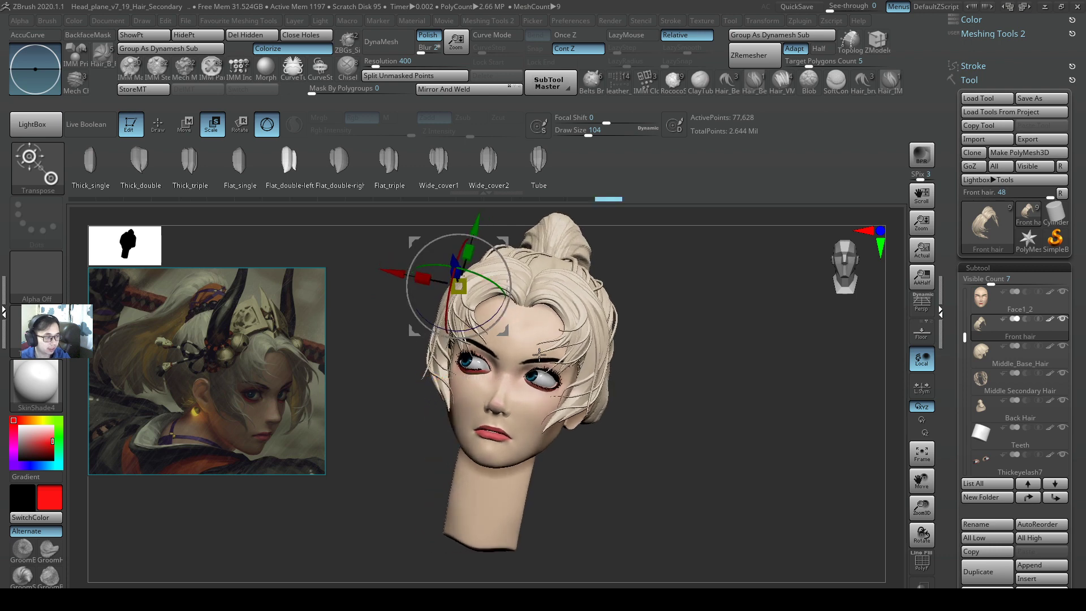
pyautogui.keyDown('alt'); pyautogui.moveTo(539, 354); pyautogui.dragTo(483, 400, button='right'); pyautogui.keyUp('alt')
pyautogui.moveTo(430, 450); pyautogui.dragTo(578, 430, button='right')
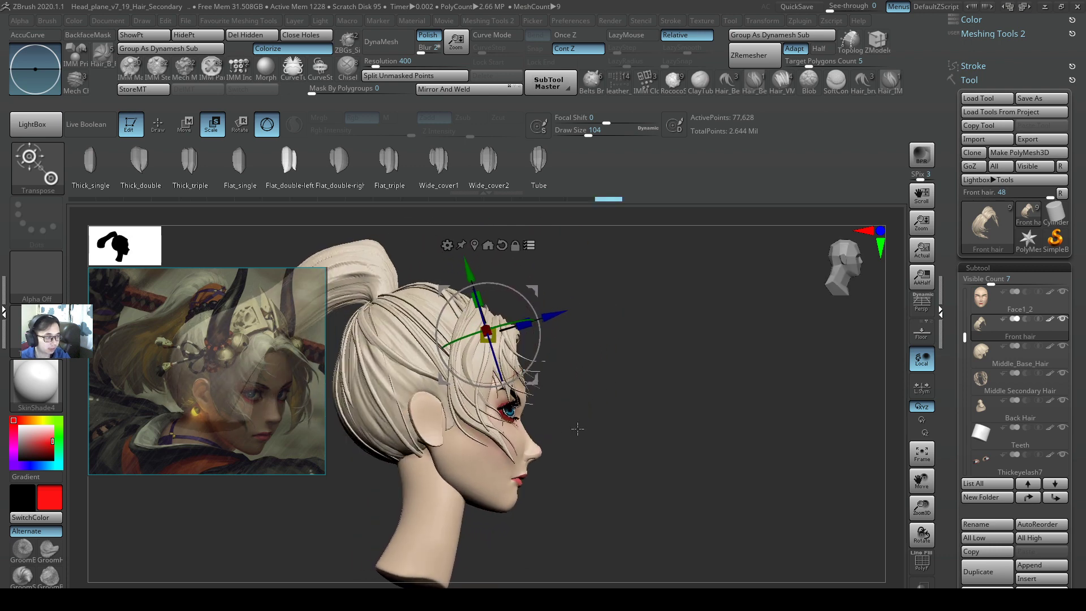
pyautogui.moveTo(650, 431)
pyautogui.mouseDown(button='right')
pyautogui.moveTo(550, 443)
pyautogui.moveTo(596, 400)
pyautogui.moveTo(593, 435)
pyautogui.moveTo(473, 337)
pyautogui.mouseUp(button='right')
pyautogui.press('q')
pyautogui.moveTo(541, 447); pyautogui.dragTo(523, 431, button='right')
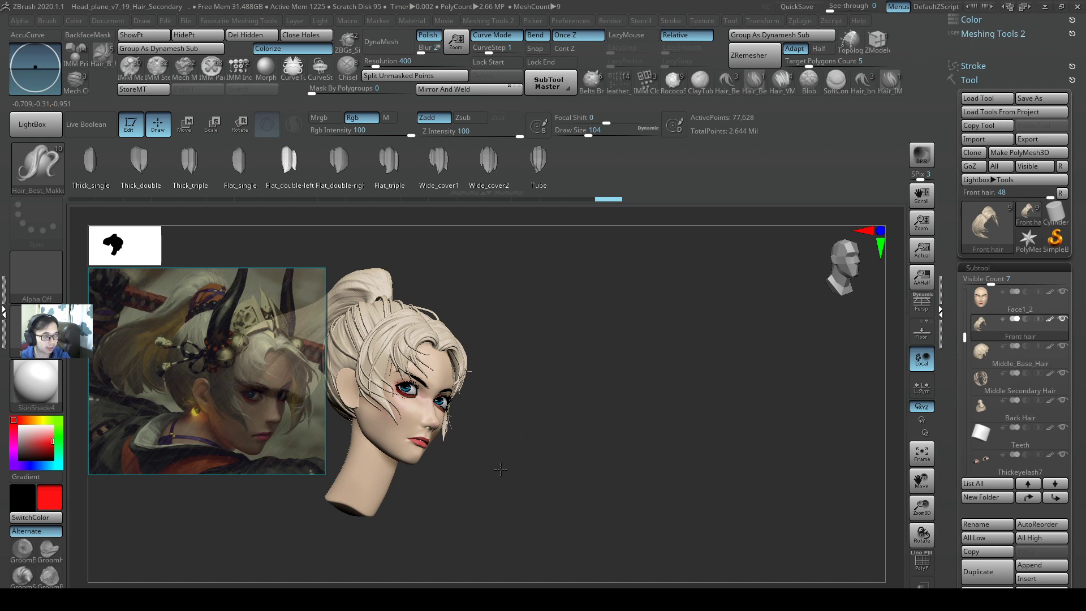
pyautogui.moveTo(501, 469); pyautogui.dragTo(650, 429, button='right')
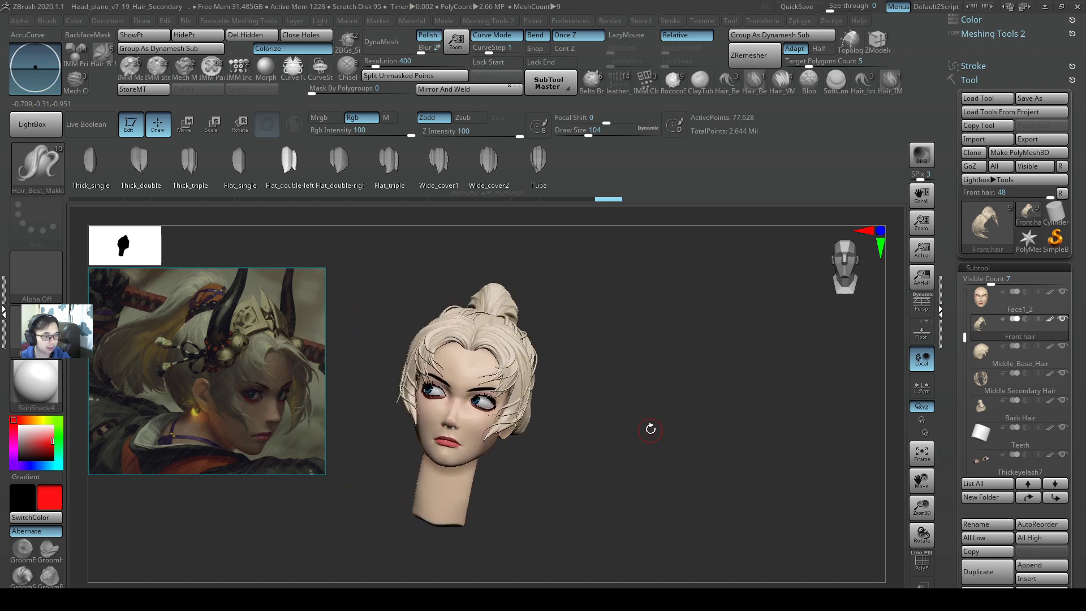
# Step back through the Front hair's undo history to an earlier state.
pyautogui.hotkey('ctrl', 'z')
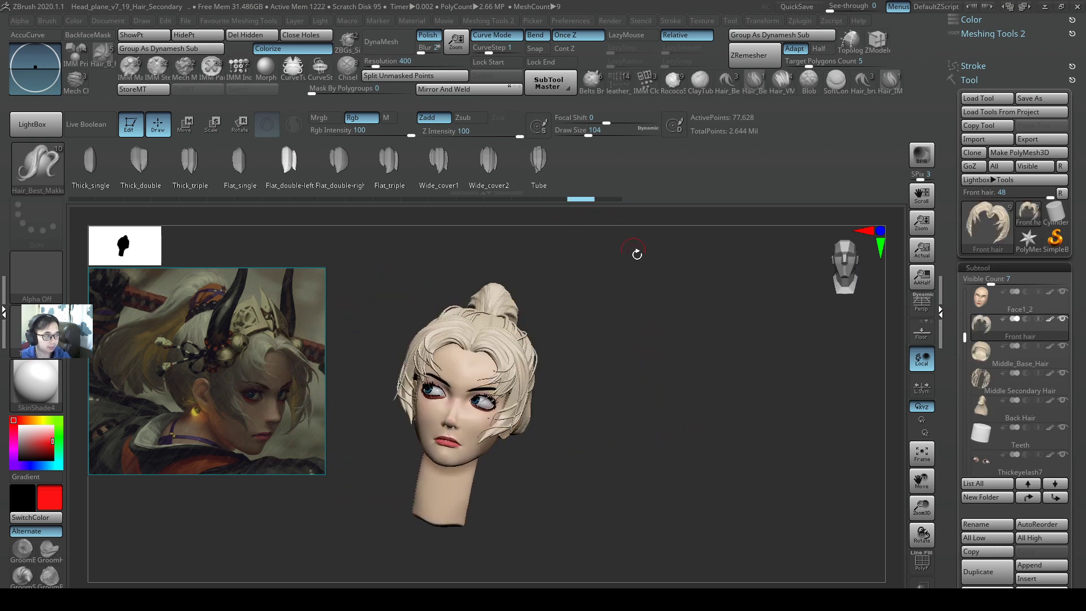
pyautogui.click(616, 200)
pyautogui.moveTo(647, 373)
pyautogui.mouseDown(button='right')
pyautogui.moveTo(631, 394)
pyautogui.moveTo(666, 436)
pyautogui.mouseUp(button='right')
pyautogui.hotkey('ctrl', 'z')
pyautogui.hotkey('ctrl', 'z')
# Show the head in side profile and restrict view rotation to the Z axis.
pyautogui.moveTo(617, 395)
pyautogui.keyDown('ctrl'); pyautogui.mouseDown(button='right')
pyautogui.moveTo(637, 395)
pyautogui.moveTo(636, 432)
pyautogui.mouseUp(button='right'); pyautogui.keyUp('ctrl')
pyautogui.moveTo(636, 432)
pyautogui.keyDown('shift'); pyautogui.mouseDown(button='right')
pyautogui.moveTo(606, 412)
pyautogui.moveTo(673, 476)
pyautogui.moveTo(904, 433)
pyautogui.mouseUp(button='right'); pyautogui.keyUp('shift')
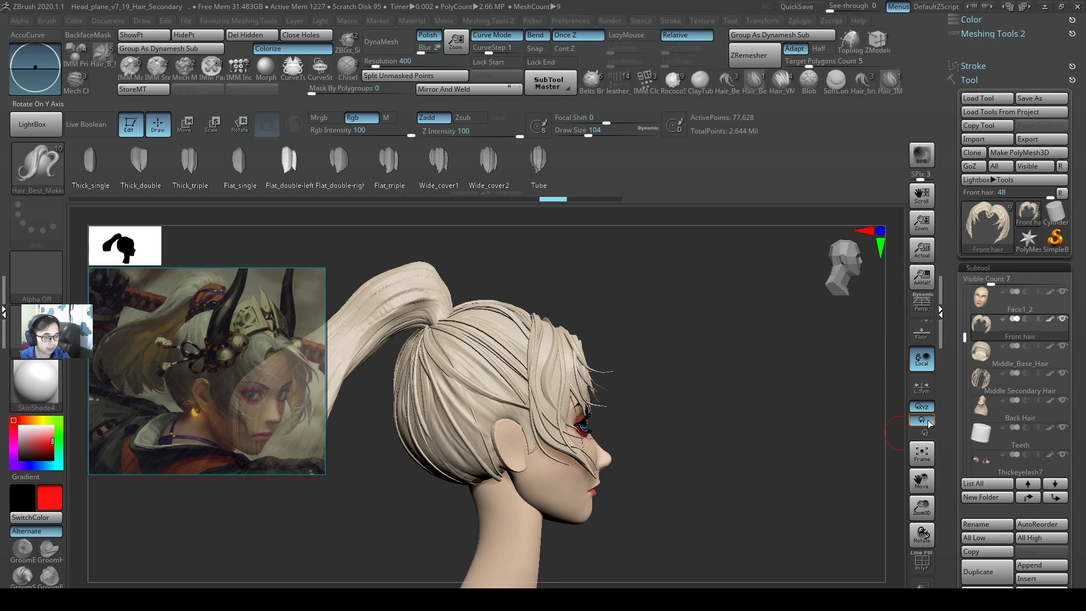
pyautogui.click(925, 434)
# Switch to XnView Classic, hide the overlapping reference artwork and browse from the Tip28 slide to Tip31.
pyautogui.hotkey('alt', 'Tab')
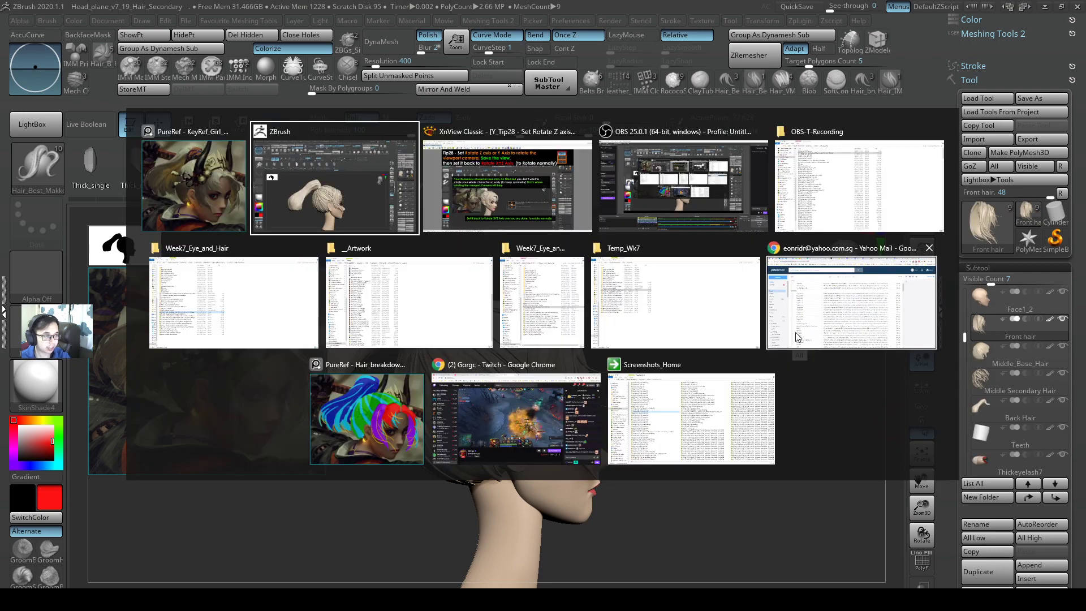
pyautogui.click(480, 192)
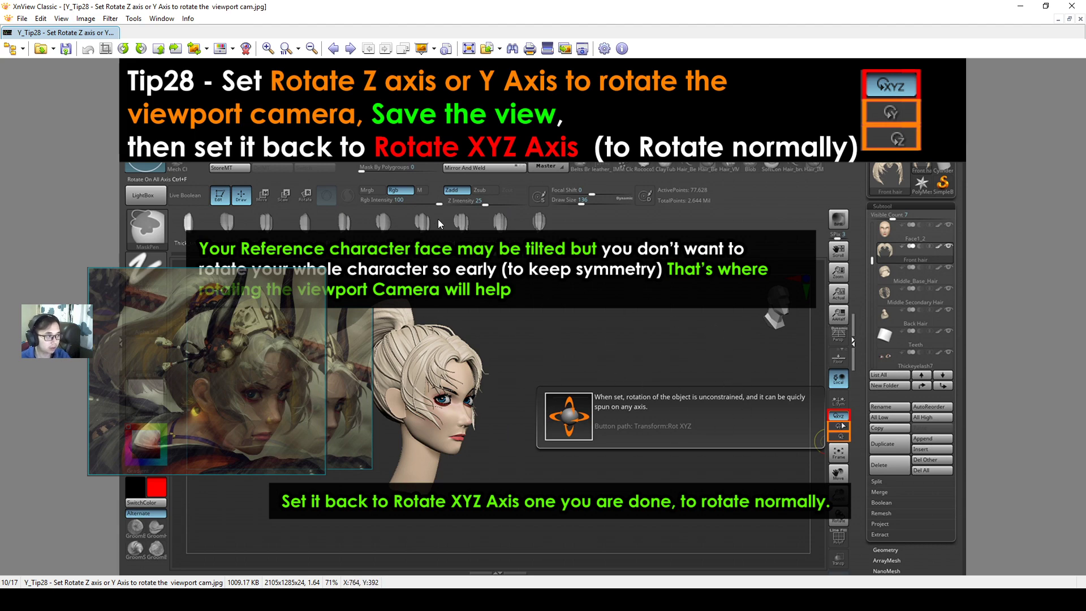
pyautogui.scroll(-1, 736, 392)
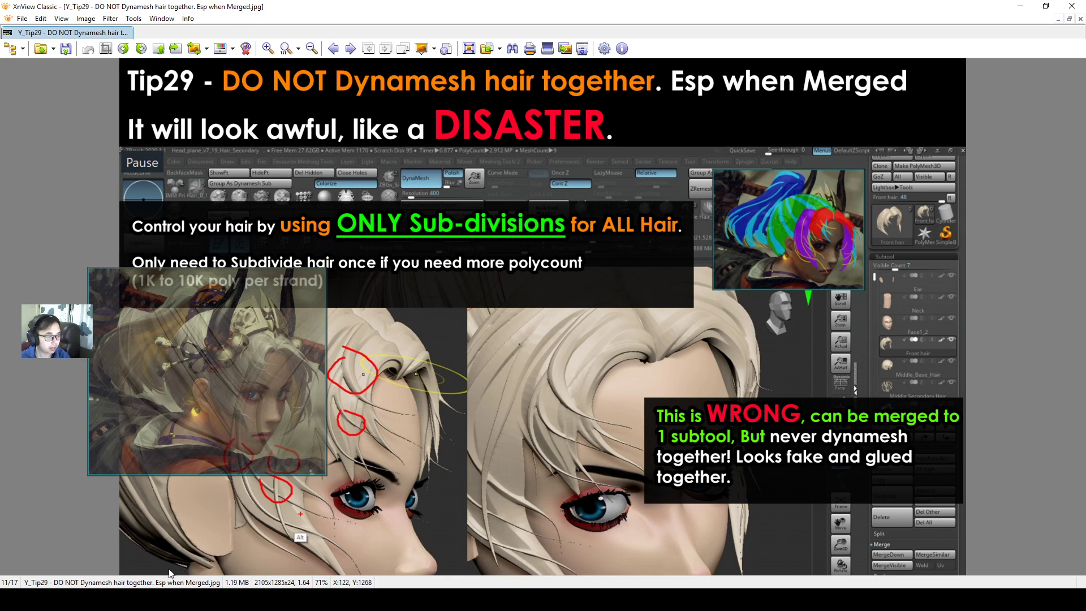
pyautogui.click(131, 599)
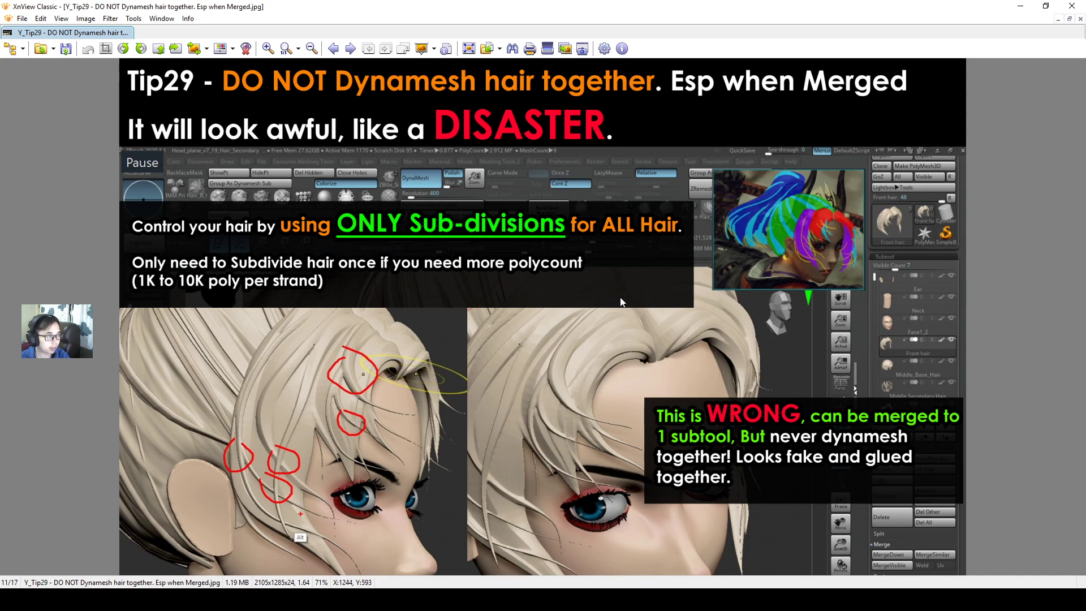
pyautogui.press('pagedown')
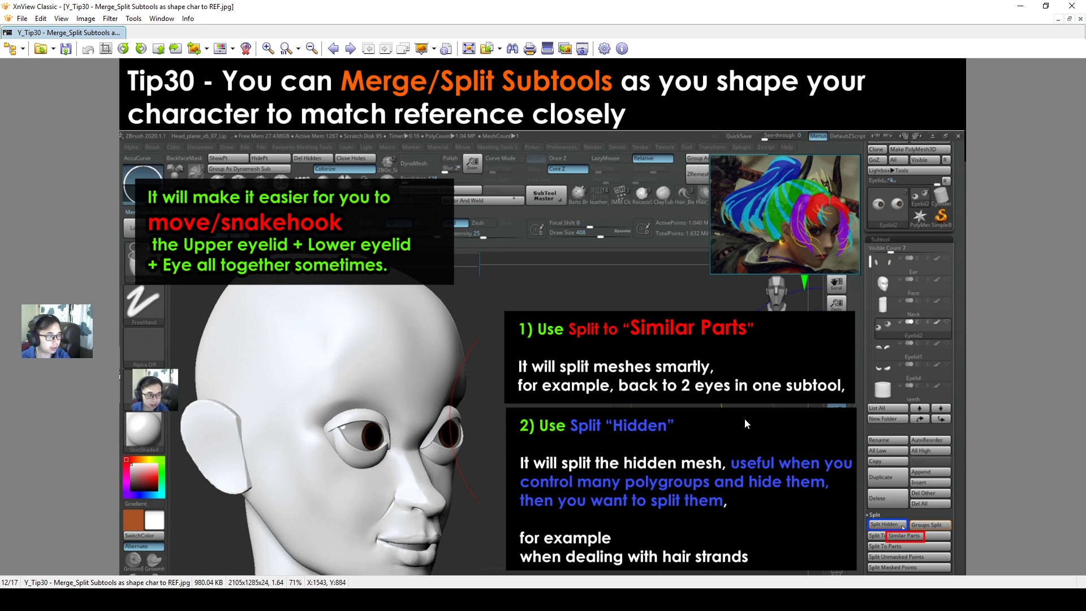
pyautogui.press('pagedown')
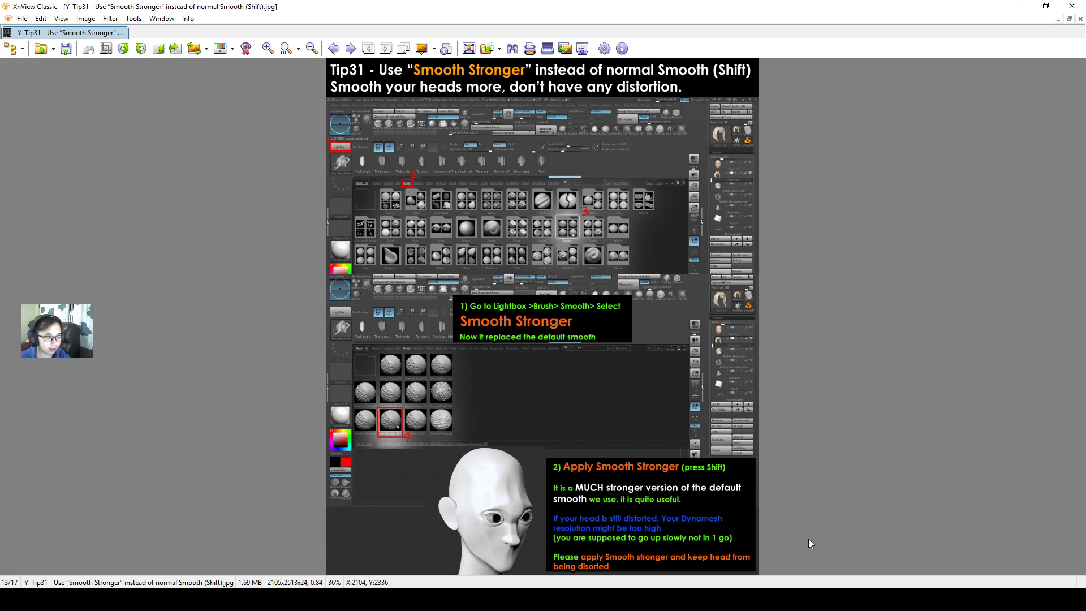
# Zoom in on the Tip31 instructions for applying Smooth Stronger to a distorted head.
pyautogui.scroll(5, 610, 562)
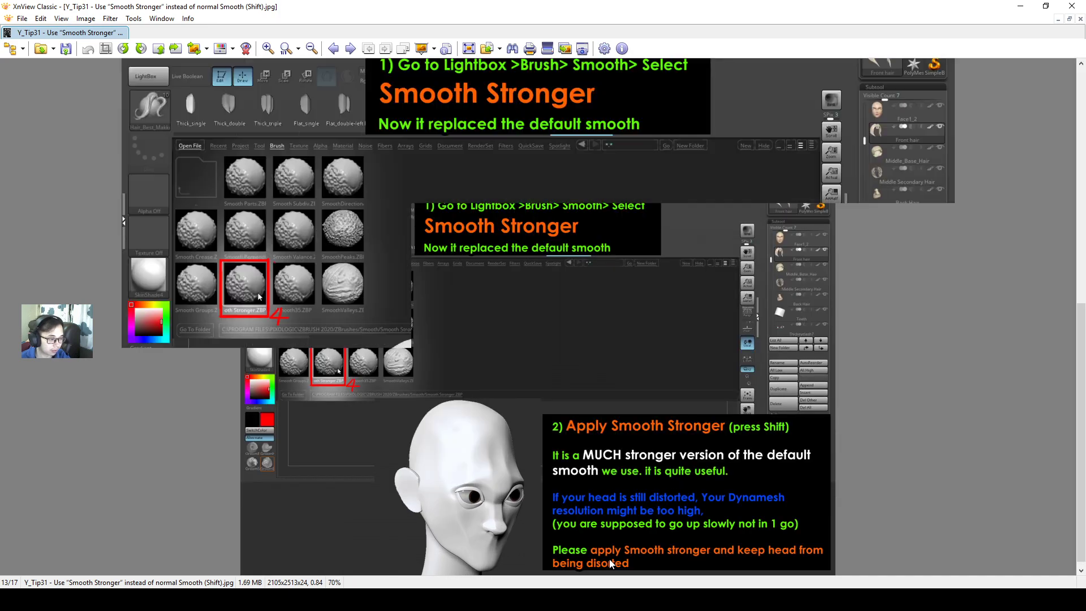
pyautogui.scroll(-5, 899, 512)
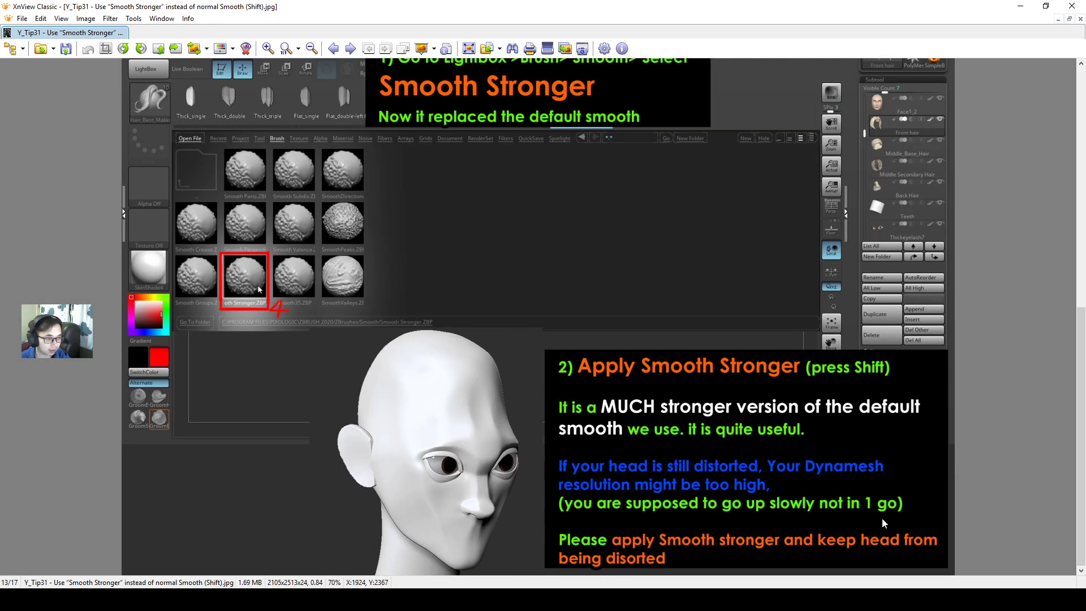
pyautogui.scroll(6, 865, 531)
pyautogui.scroll(-1, 865, 535)
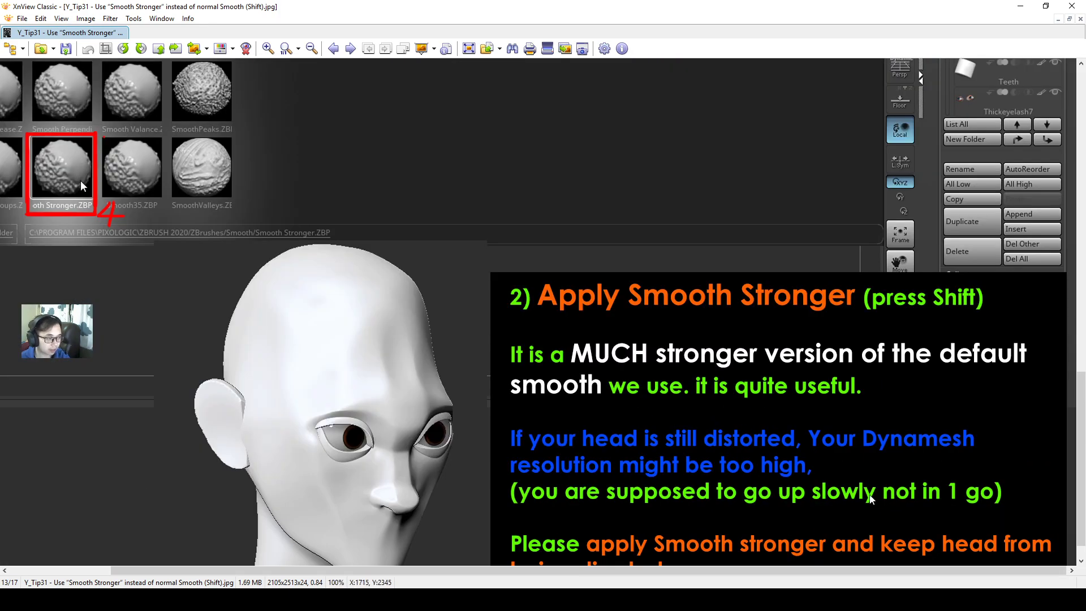
pyautogui.scroll(-1, 1070, 436)
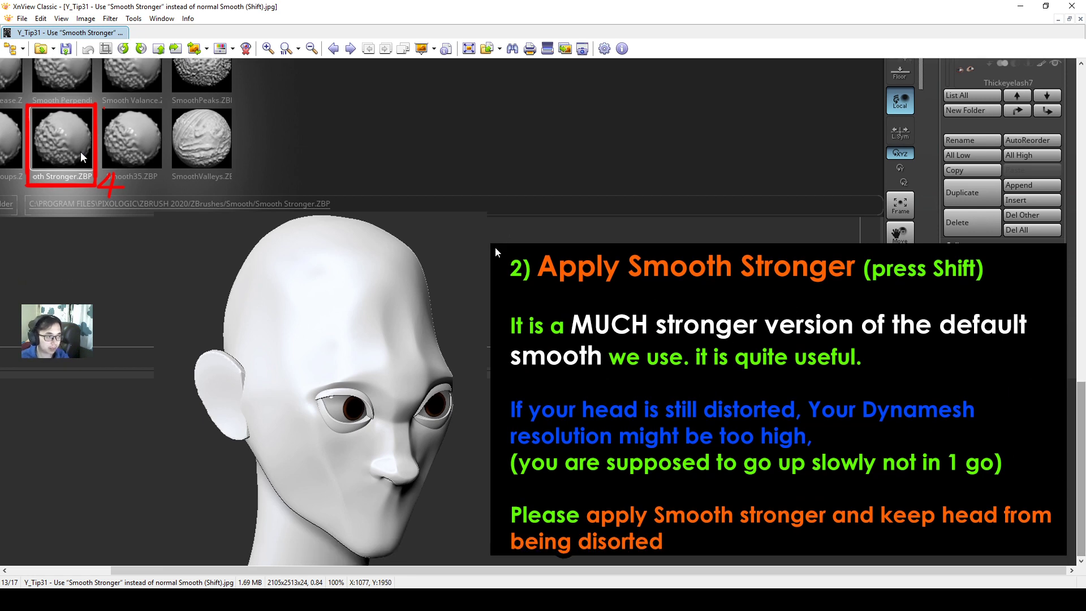
pyautogui.moveTo(496, 247)
pyautogui.mouseDown()
pyautogui.moveTo(616, 312)
pyautogui.moveTo(496, 241)
pyautogui.mouseUp()
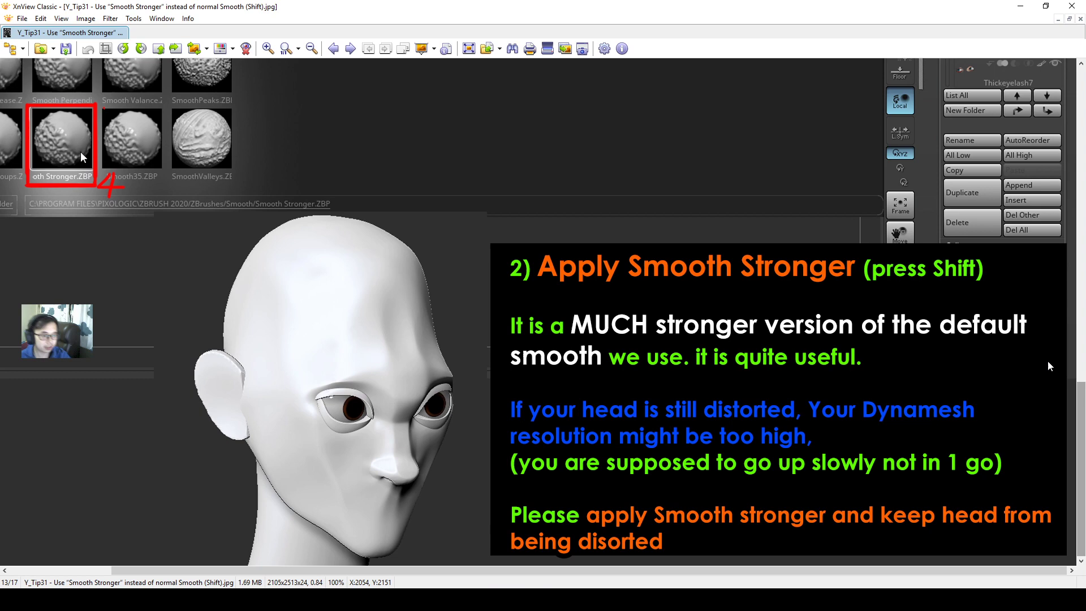
# Underline the Dynamesh resolution and Smooth Stronger notes in red and mark the head's distorted areas with arrows.
pyautogui.press('ctrl')
pyautogui.press('ctrl')
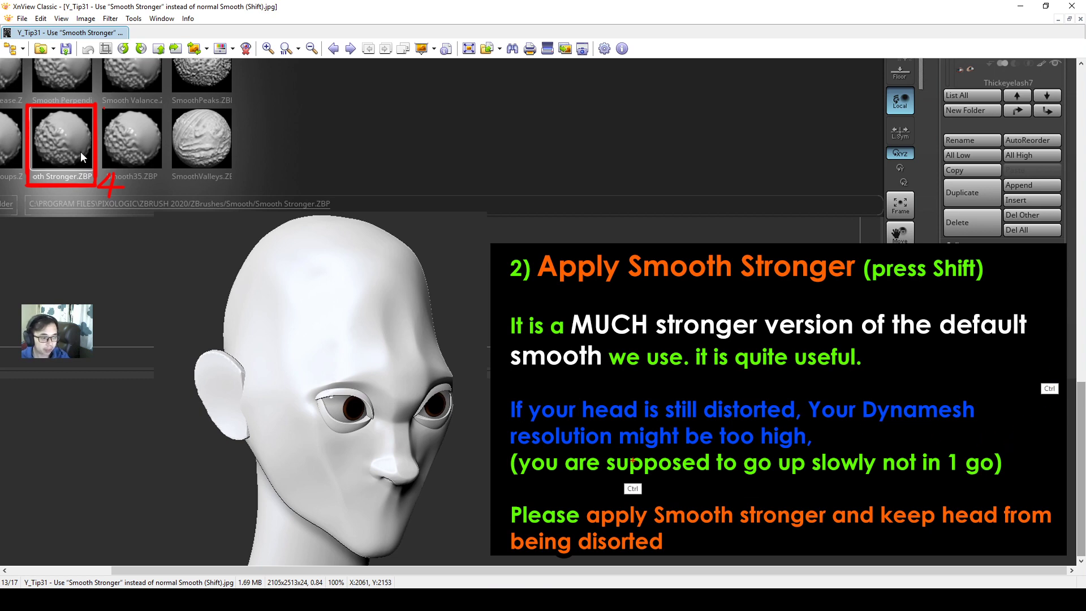
pyautogui.moveTo(510, 477); pyautogui.dragTo(1019, 477)
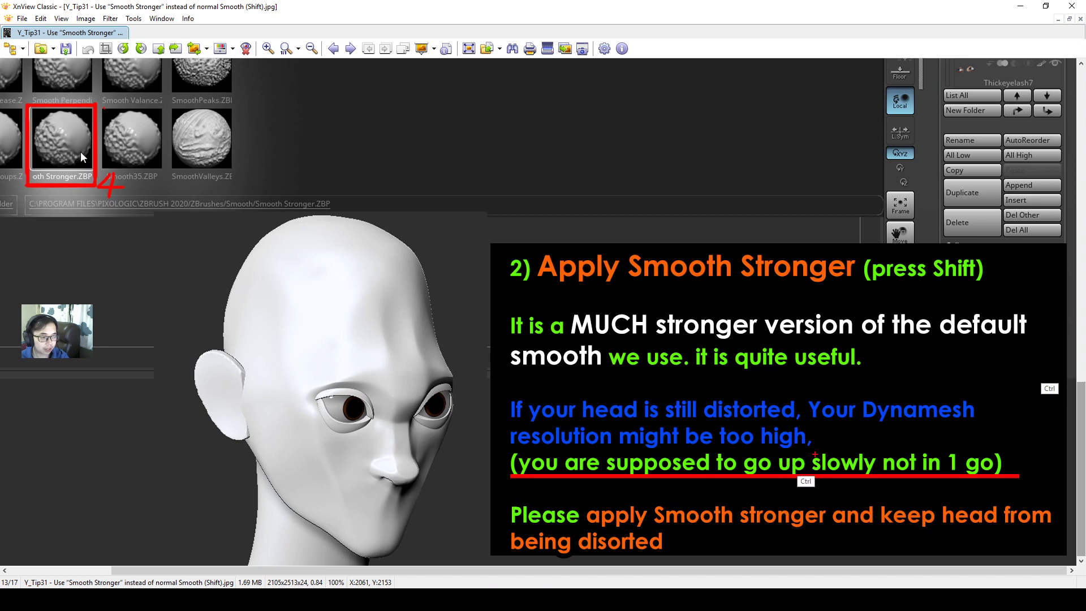
pyautogui.moveTo(815, 453); pyautogui.dragTo(510, 451)
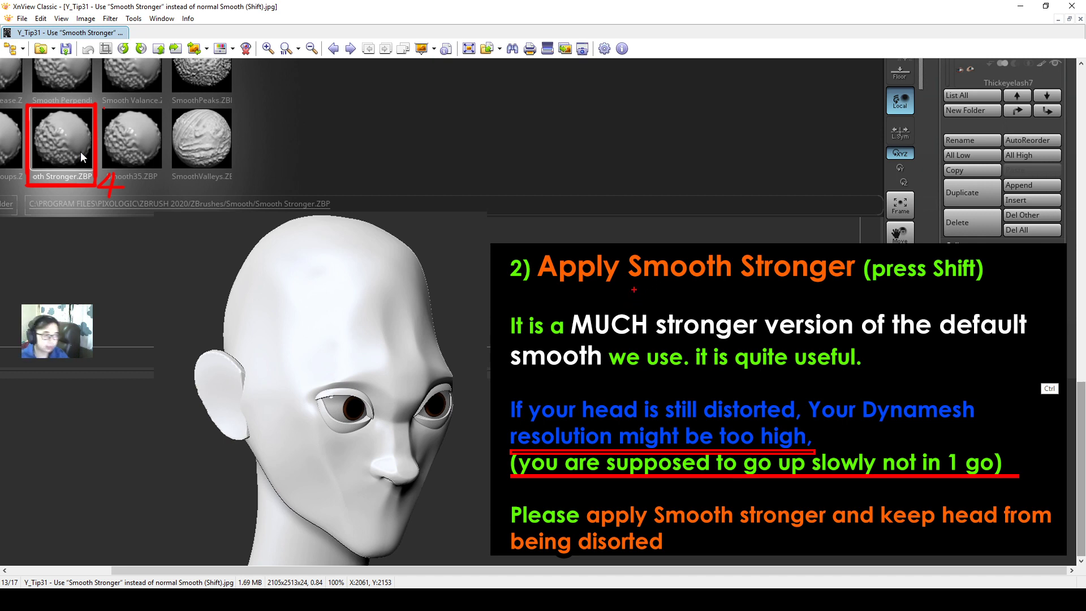
pyautogui.moveTo(632, 287); pyautogui.dragTo(886, 287)
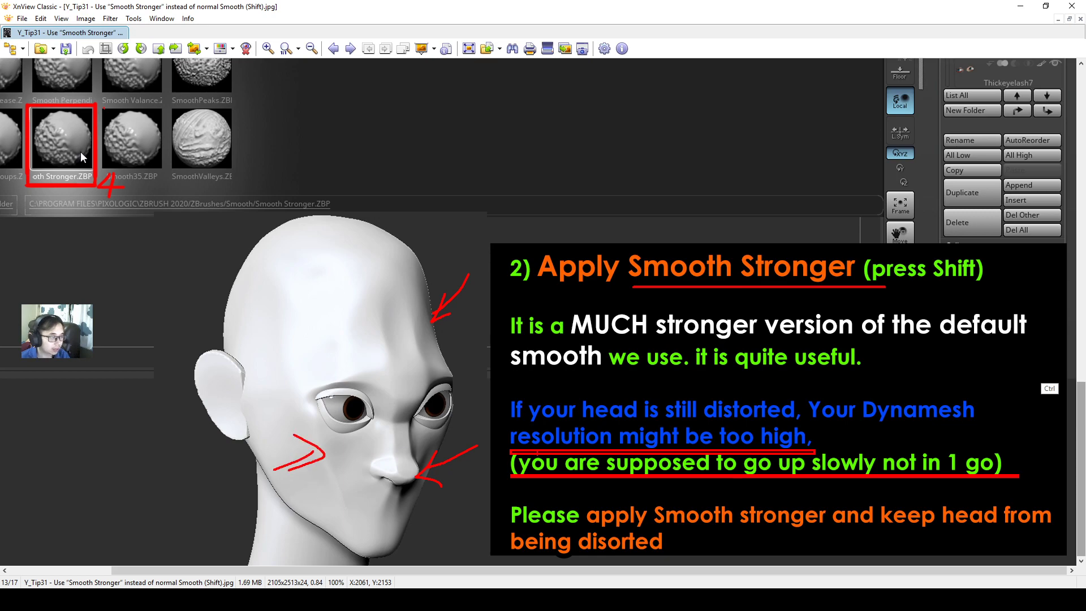
pyautogui.press('Escape')
# Switch back to ZBrush, restore free XYZ view rotation and turn the head to its other side.
pyautogui.click(781, 599)
pyautogui.moveTo(632, 433)
pyautogui.keyDown('alt'); pyautogui.mouseDown()
pyautogui.moveTo(629, 389)
pyautogui.moveTo(666, 378)
pyautogui.moveTo(362, 432)
pyautogui.mouseUp(); pyautogui.keyUp('alt')
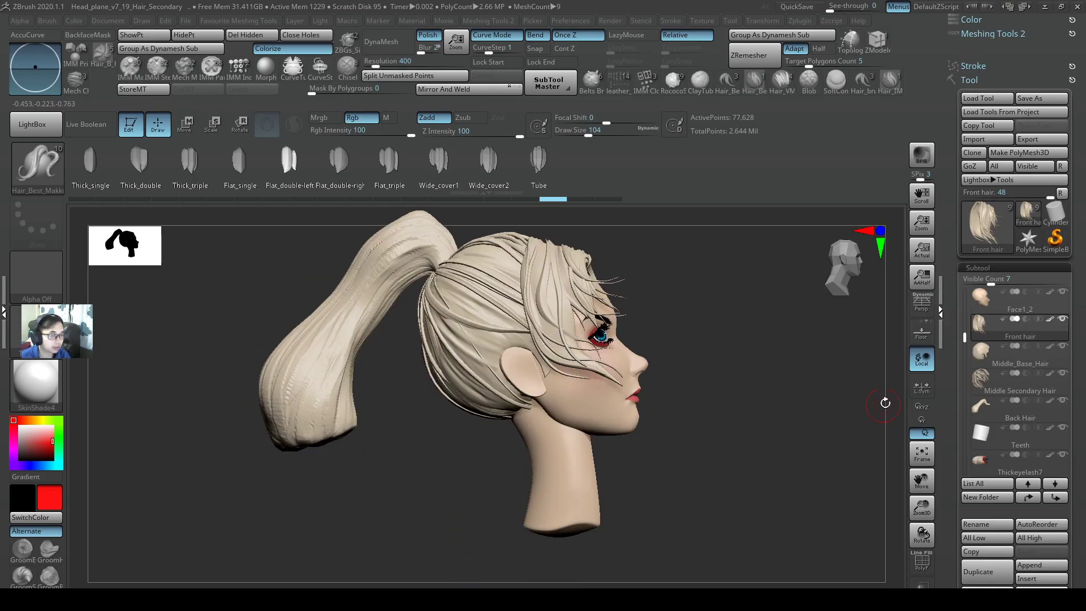
pyautogui.click(921, 406)
pyautogui.moveTo(877, 394); pyautogui.dragTo(92, 410)
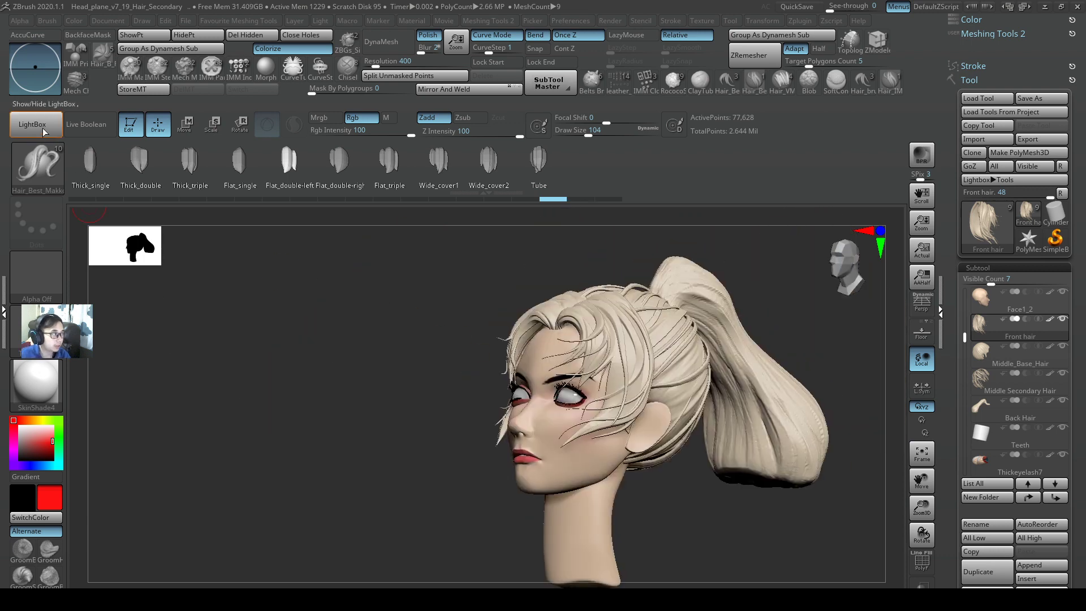
# Load the Smooth Stronger brush from the LightBox Smooth folder as the smoothing brush.
pyautogui.click(33, 124)
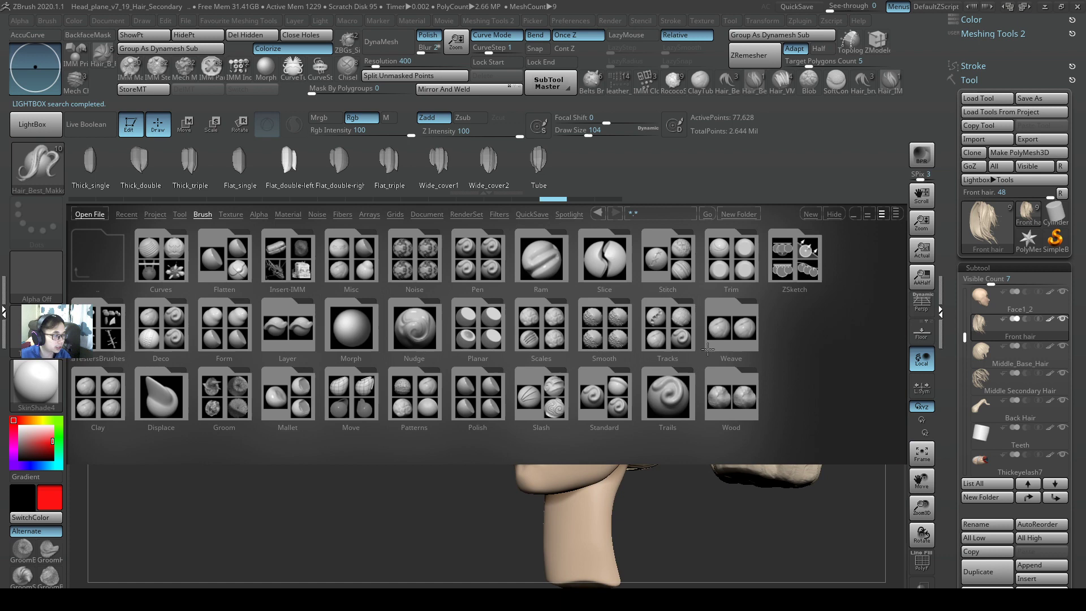
pyautogui.doubleClick(592, 337)
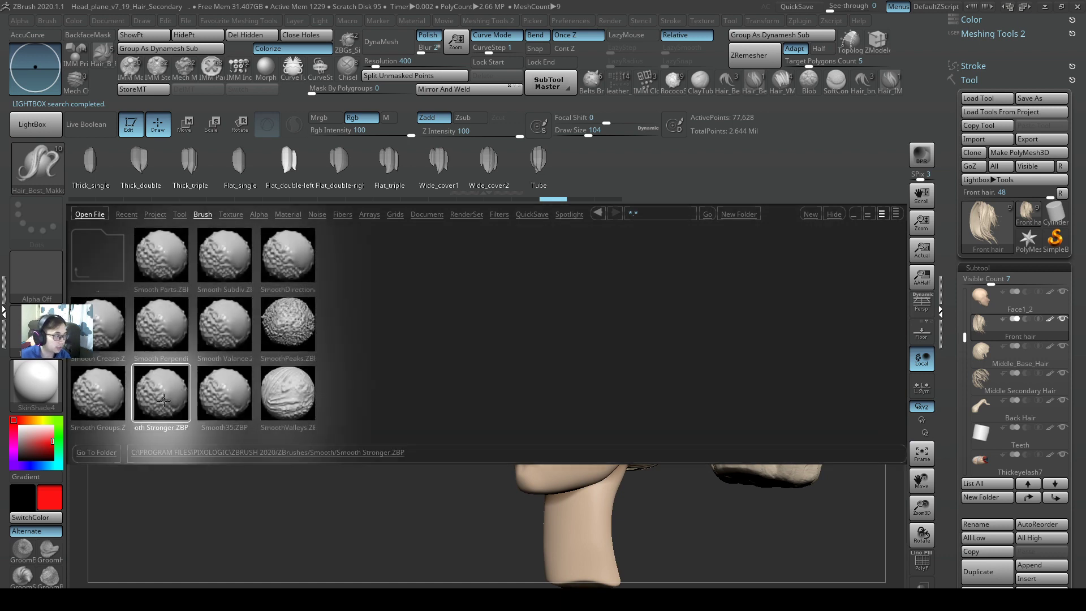
pyautogui.doubleClick(288, 393)
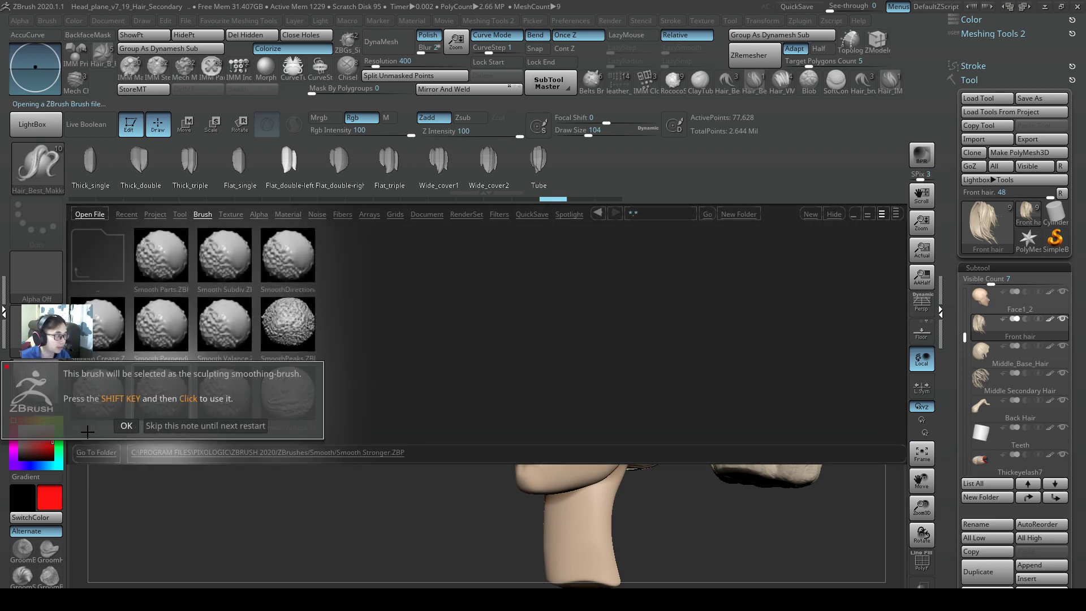
pyautogui.click(126, 426)
pyautogui.moveTo(548, 324)
pyautogui.mouseDown(button='right')
pyautogui.moveTo(603, 318)
pyautogui.moveTo(591, 316)
pyautogui.mouseUp(button='right')
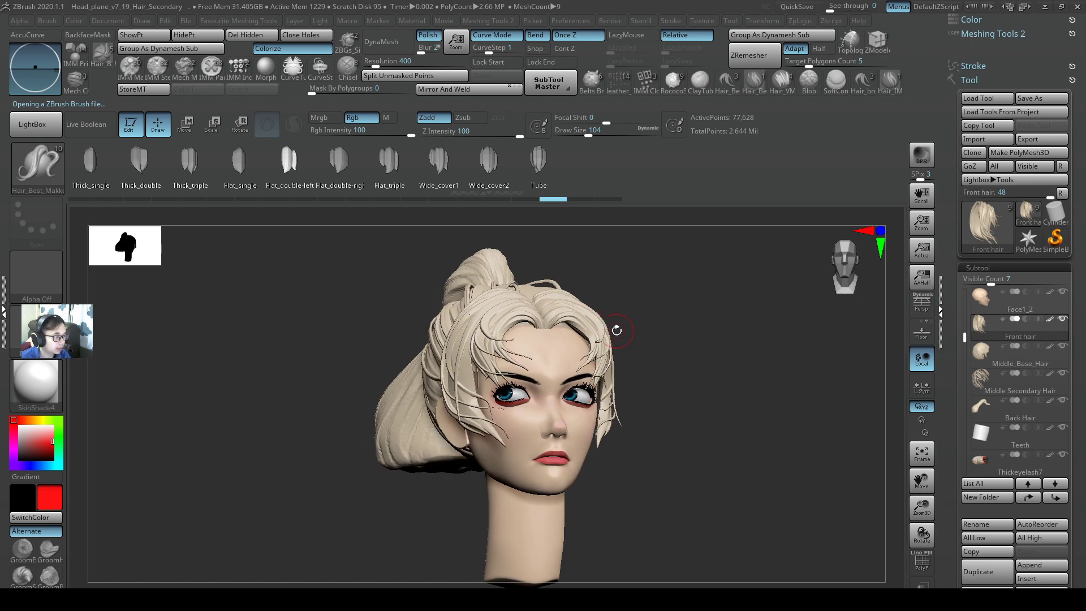
# Set the draw size to 533, select the Face1_2 subtool, isolate it and frame it.
pyautogui.press('s')
pyautogui.moveTo(616, 328); pyautogui.dragTo(653, 327)
pyautogui.moveTo(529, 417)
pyautogui.keyDown('alt'); pyautogui.mouseDown(button='right')
pyautogui.moveTo(561, 363)
pyautogui.moveTo(509, 428)
pyautogui.mouseUp(button='right'); pyautogui.keyUp('alt')
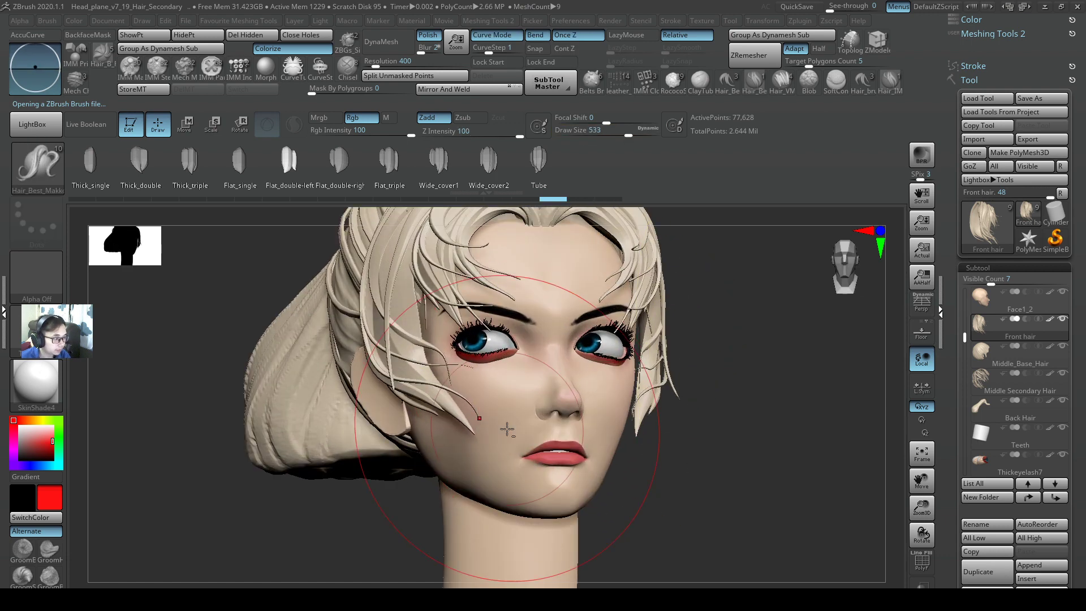
pyautogui.keyDown('alt'); pyautogui.click(522, 445); pyautogui.keyUp('alt')
pyautogui.moveTo(839, 368); pyautogui.dragTo(863, 361, button='right')
pyautogui.hotkey('shift', 's')
pyautogui.press('f')
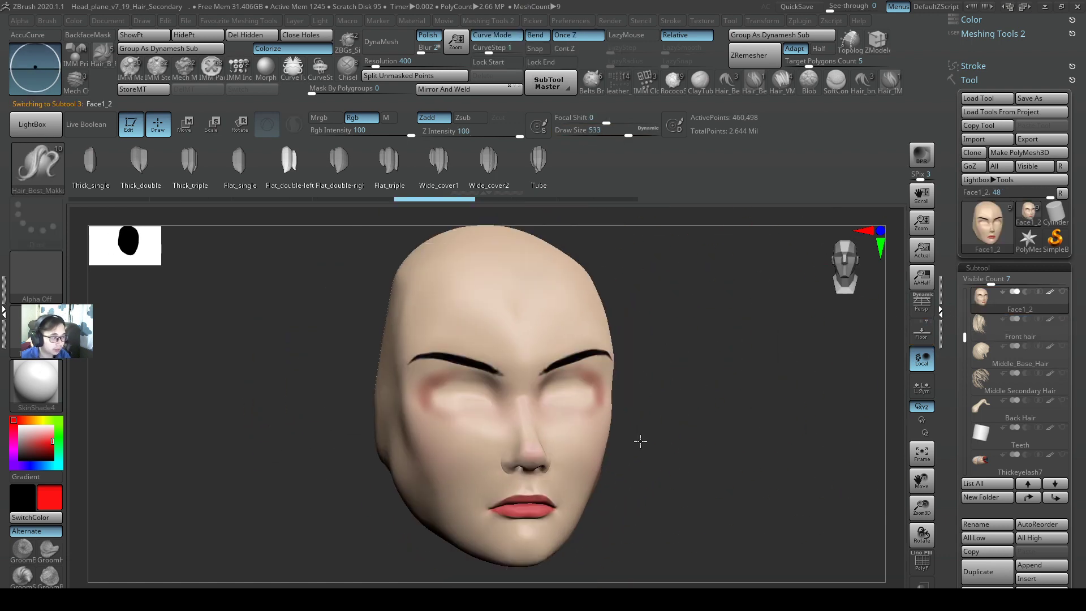
# Flatten broad planes across the forehead of Face1_2 with the hPolish brush.
pyautogui.moveTo(640, 441); pyautogui.dragTo(642, 378, button='right')
pyautogui.press('b')
pyautogui.press('h')
pyautogui.press('p')
pyautogui.moveTo(572, 283)
pyautogui.mouseDown()
pyautogui.moveTo(579, 296)
pyautogui.moveTo(560, 330)
pyautogui.mouseUp()
pyautogui.moveTo(646, 291); pyautogui.dragTo(543, 334, button='right')
pyautogui.moveTo(670, 220); pyautogui.dragTo(630, 293)
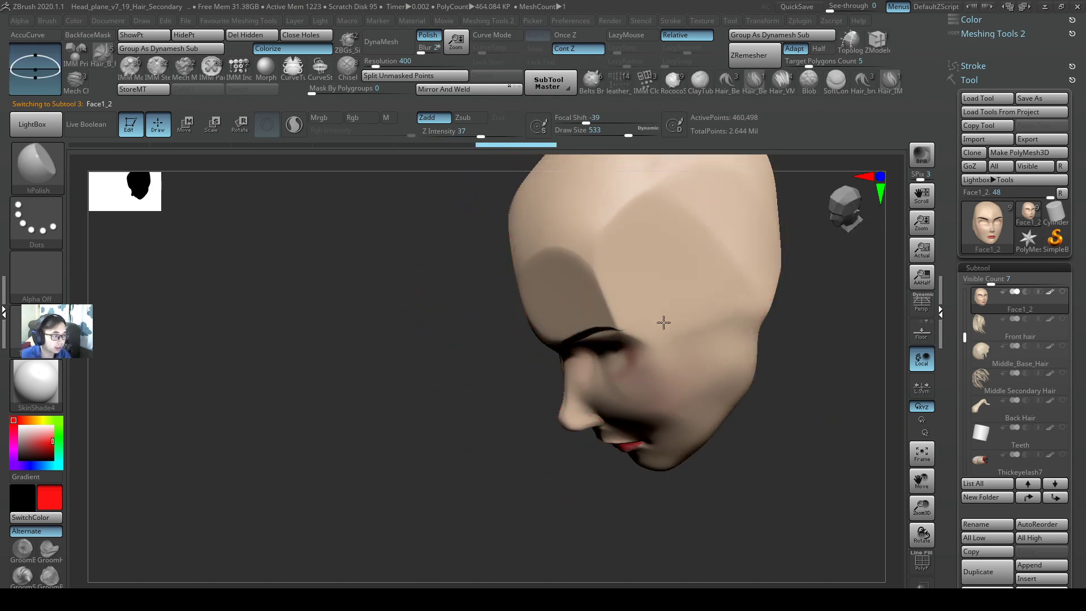
# Soften the forehead's flattened planes with Smooth Stronger at draw sizes of 140 and 228.
pyautogui.moveTo(662, 320)
pyautogui.mouseDown(button='right')
pyautogui.moveTo(613, 339)
pyautogui.moveTo(637, 293)
pyautogui.mouseUp(button='right')
pyautogui.press('s')
pyautogui.moveTo(637, 294)
pyautogui.mouseDown()
pyautogui.moveTo(611, 302)
pyautogui.moveTo(590, 284)
pyautogui.mouseUp()
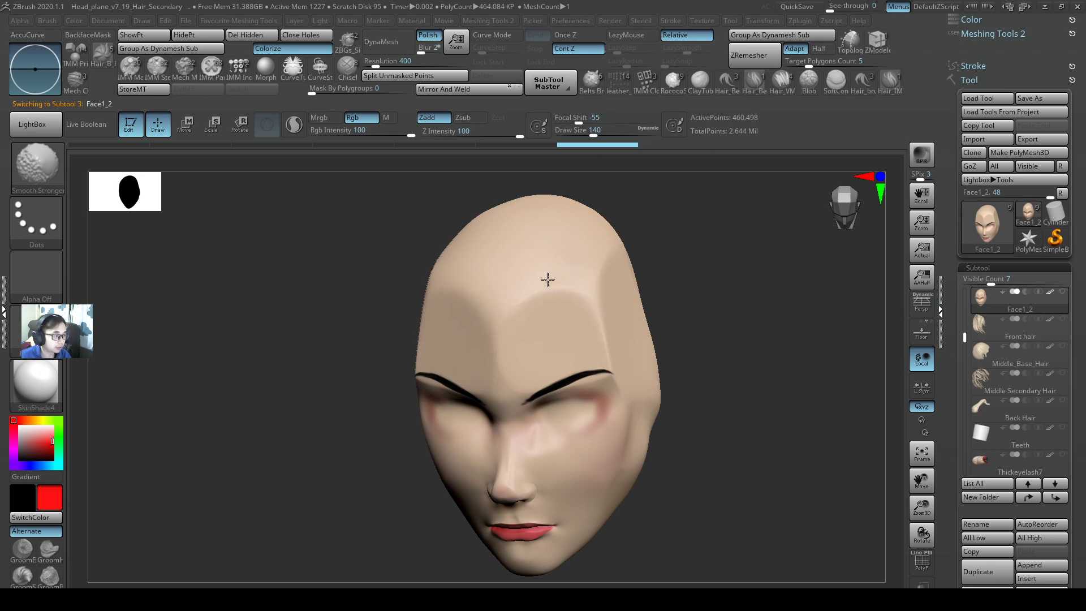
pyautogui.moveTo(532, 322)
pyautogui.keyDown('shift'); pyautogui.mouseDown()
pyautogui.moveTo(566, 284)
pyautogui.moveTo(529, 277)
pyautogui.mouseUp(); pyautogui.keyUp('shift')
pyautogui.press('s')
pyautogui.press('shift')
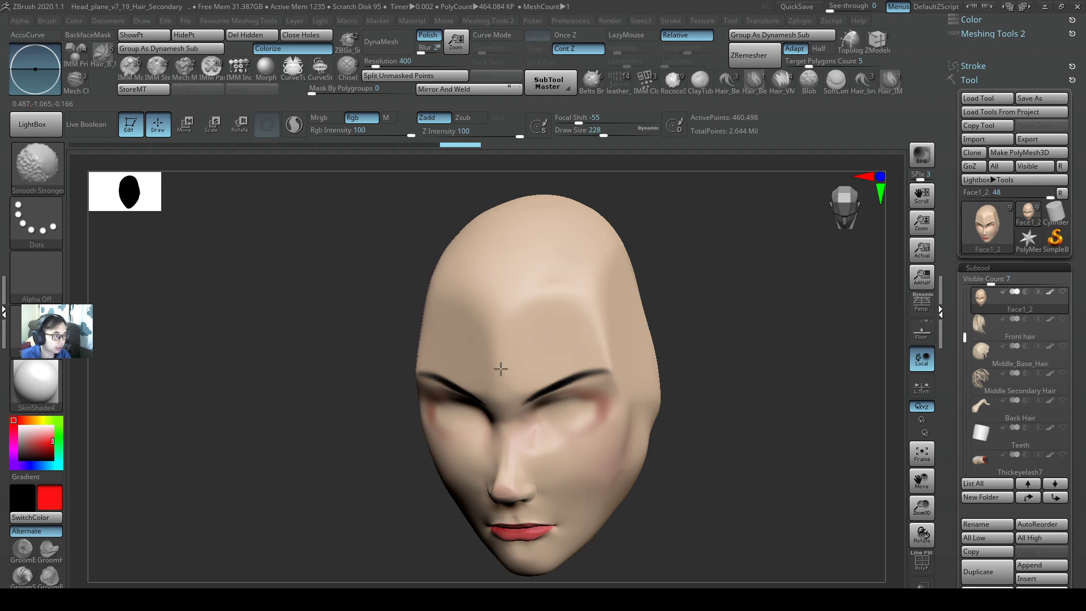
pyautogui.moveTo(501, 369); pyautogui.dragTo(506, 298)
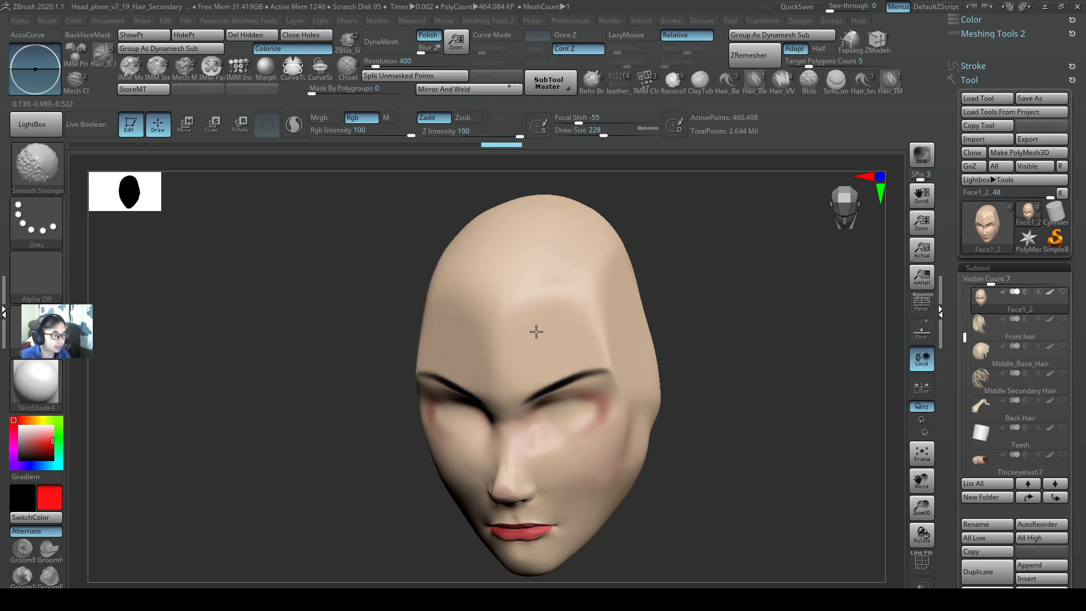
pyautogui.keyDown('shift'); pyautogui.moveTo(536, 331); pyautogui.dragTo(556, 277); pyautogui.keyUp('shift')
# Set the draw size to 187 and smooth the hard edge between Face1_2's forehead and temple with Smooth Stronger.
pyautogui.moveTo(577, 307)
pyautogui.mouseDown(button='right')
pyautogui.moveTo(595, 273)
pyautogui.moveTo(560, 325)
pyautogui.mouseUp(button='right')
pyautogui.press('space')
pyautogui.moveTo(587, 300)
pyautogui.mouseDown()
pyautogui.moveTo(567, 294)
pyautogui.moveTo(577, 304)
pyautogui.moveTo(535, 350)
pyautogui.moveTo(549, 336)
pyautogui.mouseUp()
pyautogui.press('s')
pyautogui.press('s')
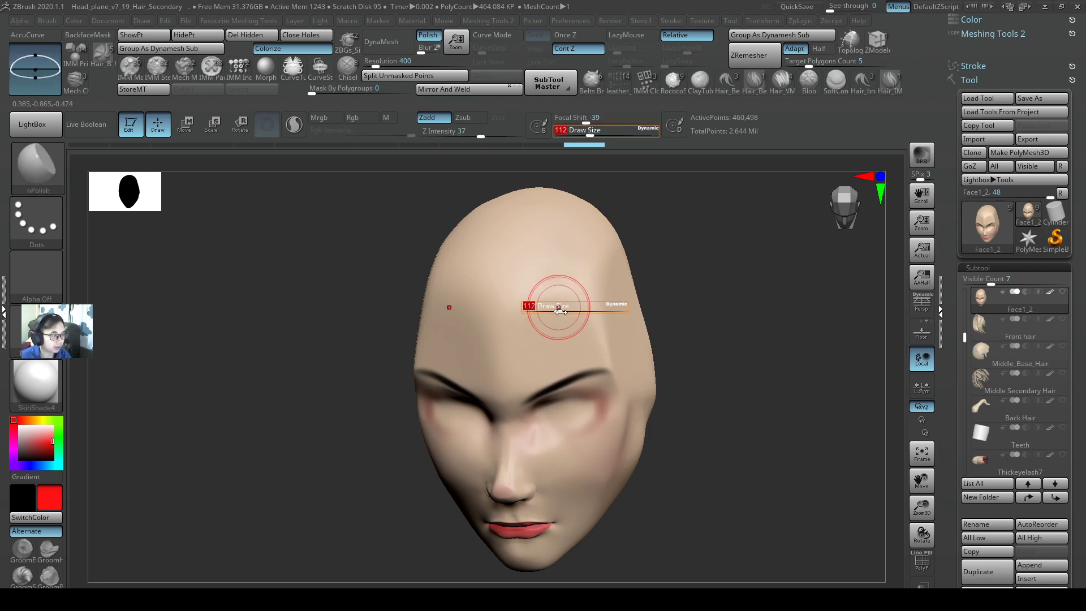
pyautogui.press('shift')
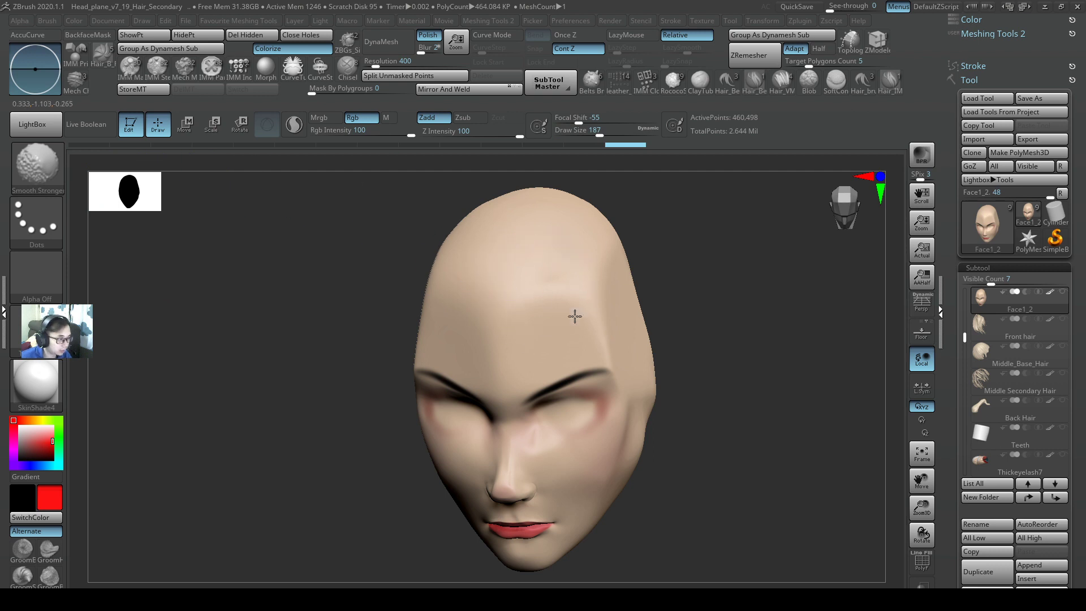
pyautogui.keyDown('shift'); pyautogui.moveTo(607, 256); pyautogui.dragTo(604, 296); pyautogui.keyUp('shift')
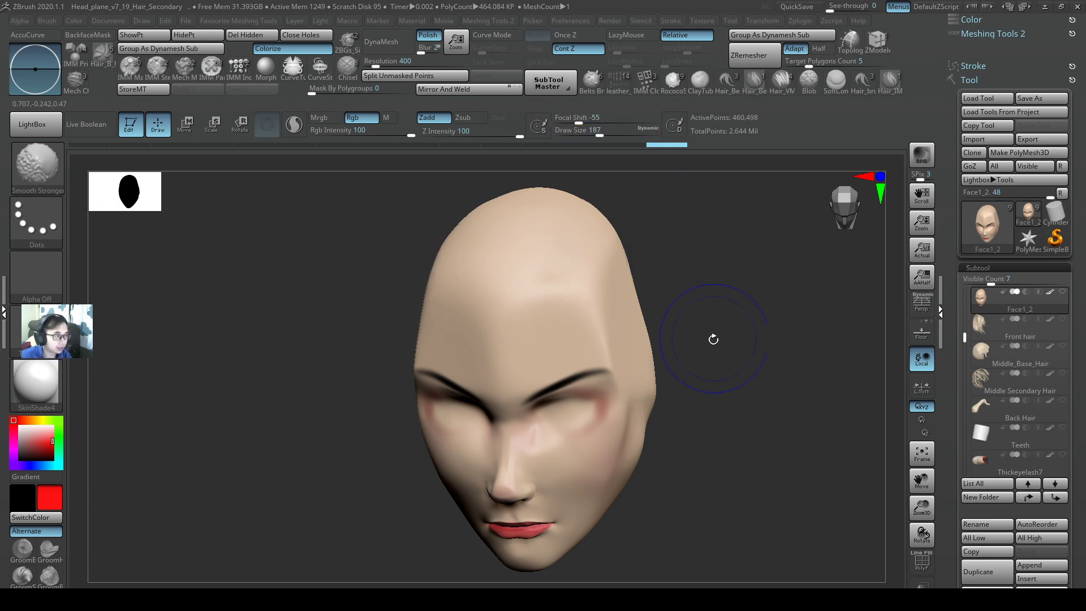
# Blend the temple ridge and the upper forehead planes of Face1_2 from several angles with Smooth Stronger.
pyautogui.moveTo(713, 339); pyautogui.dragTo(574, 304)
pyautogui.moveTo(559, 286); pyautogui.dragTo(623, 253, button='right')
pyautogui.keyDown('shift'); pyautogui.moveTo(599, 304); pyautogui.dragTo(604, 291); pyautogui.keyUp('shift')
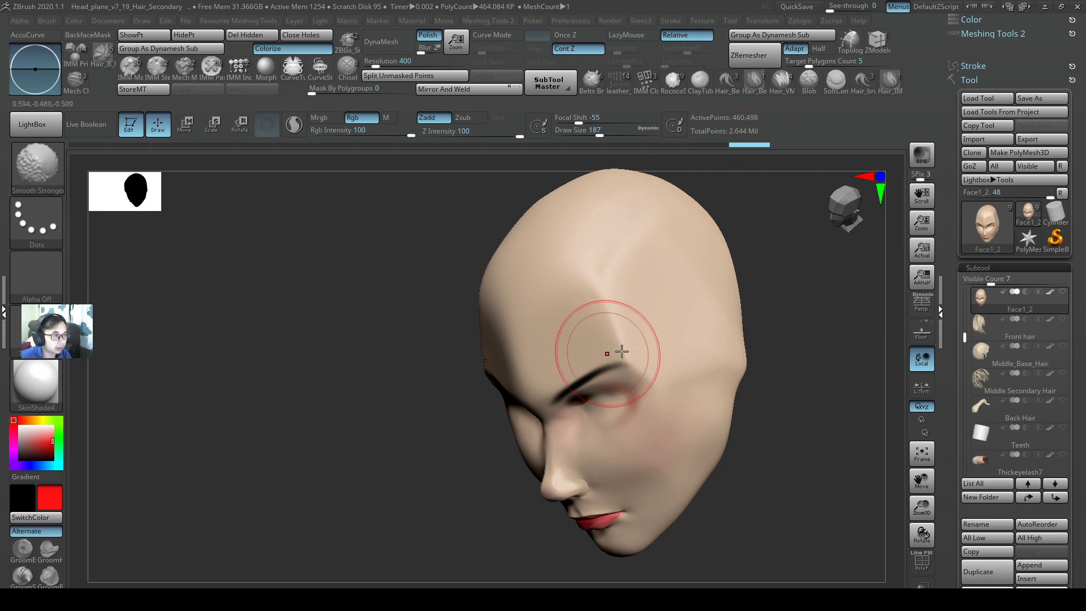
pyautogui.moveTo(612, 350); pyautogui.dragTo(610, 267, button='right')
pyautogui.moveTo(613, 258)
pyautogui.keyDown('shift'); pyautogui.mouseDown()
pyautogui.moveTo(575, 298)
pyautogui.moveTo(626, 287)
pyautogui.mouseUp(); pyautogui.keyUp('shift')
pyautogui.moveTo(625, 285)
pyautogui.keyDown('shift'); pyautogui.mouseDown()
pyautogui.moveTo(589, 322)
pyautogui.moveTo(617, 297)
pyautogui.moveTo(533, 344)
pyautogui.moveTo(571, 284)
pyautogui.mouseUp(); pyautogui.keyUp('shift')
pyautogui.moveTo(573, 283); pyautogui.dragTo(616, 293, button='right')
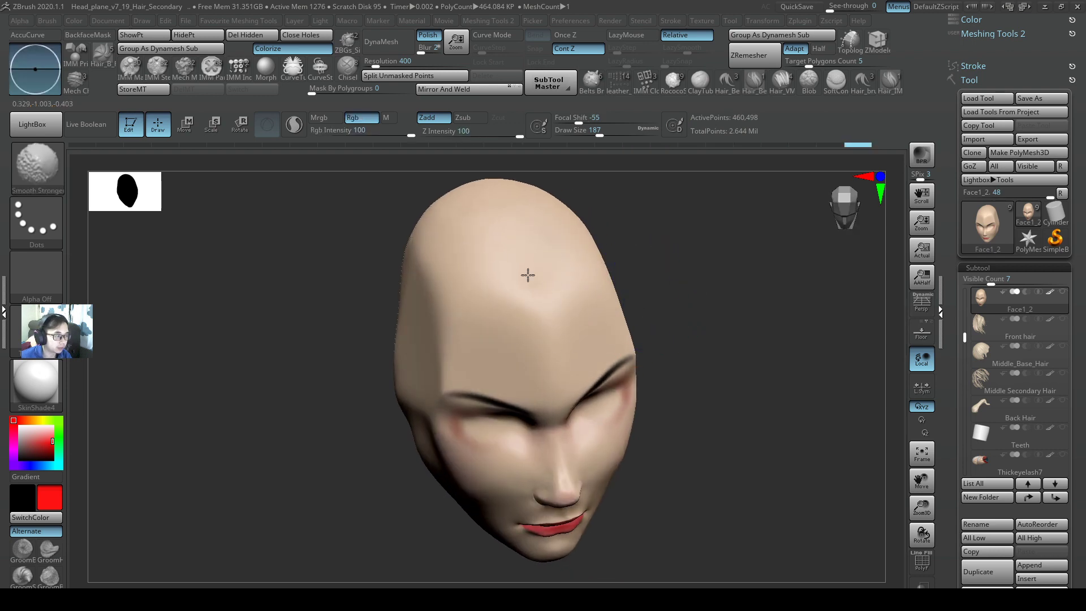
pyautogui.keyDown('shift'); pyautogui.moveTo(539, 298); pyautogui.dragTo(571, 299); pyautogui.keyUp('shift')
pyautogui.keyDown('ctrl'); pyautogui.moveTo(587, 301); pyautogui.dragTo(664, 334, button='right'); pyautogui.keyUp('ctrl')
pyautogui.press('super')
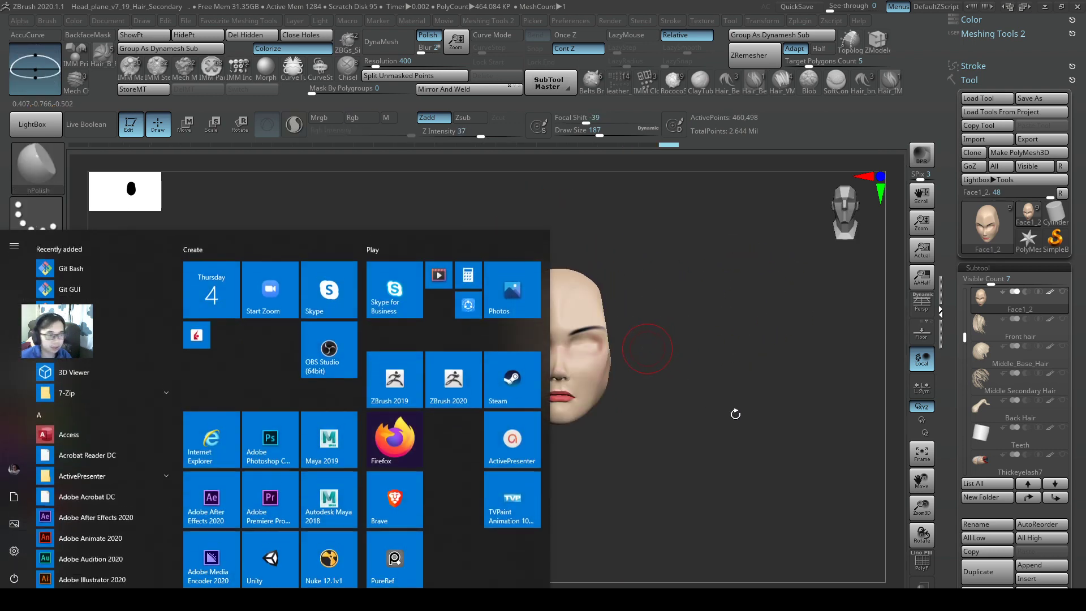
pyautogui.click(760, 411)
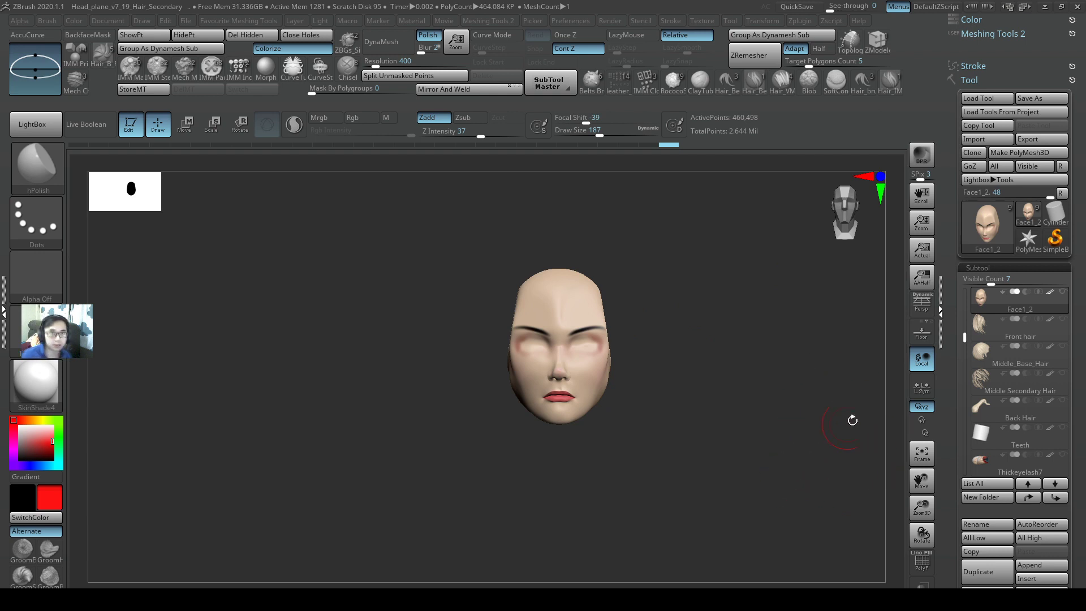
pyautogui.moveTo(853, 420)
pyautogui.mouseDown(button='right')
pyautogui.moveTo(837, 434)
pyautogui.moveTo(858, 425)
pyautogui.mouseUp(button='right')
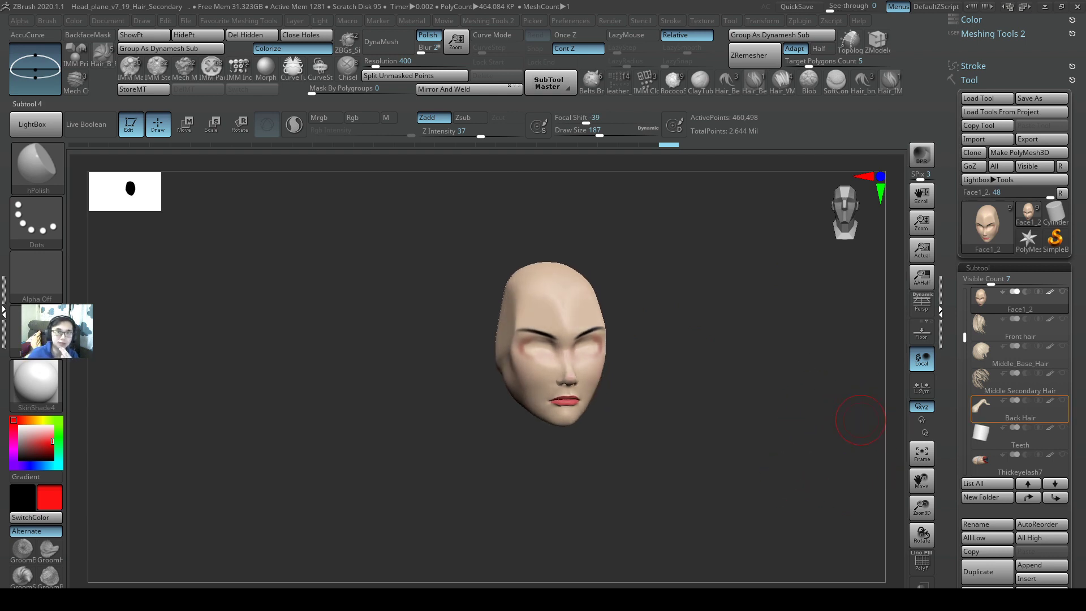